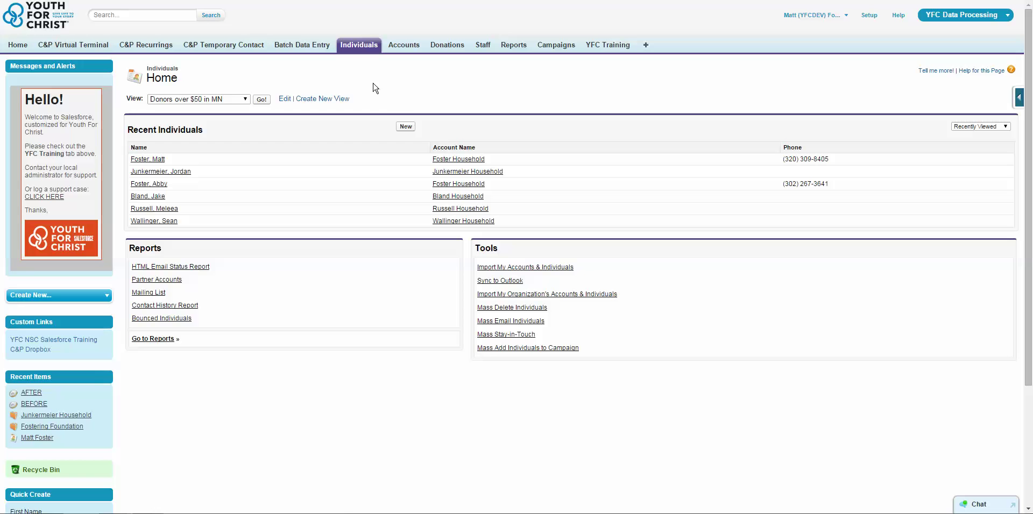
Open the "Donors over $50 in MN" list view of individuals
{"action": "left_click", "coordinate": [243, 100]}
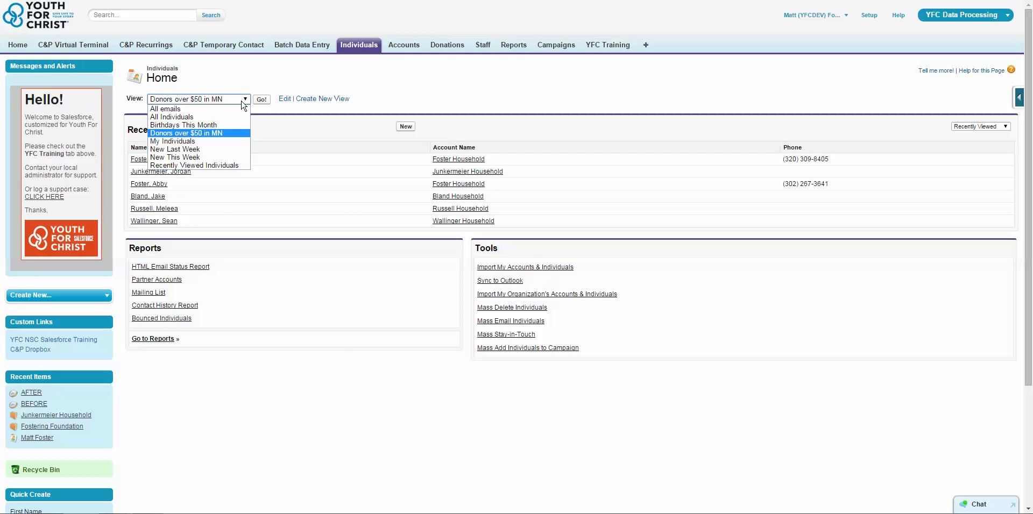
{"action": "left_click", "coordinate": [215, 135]}
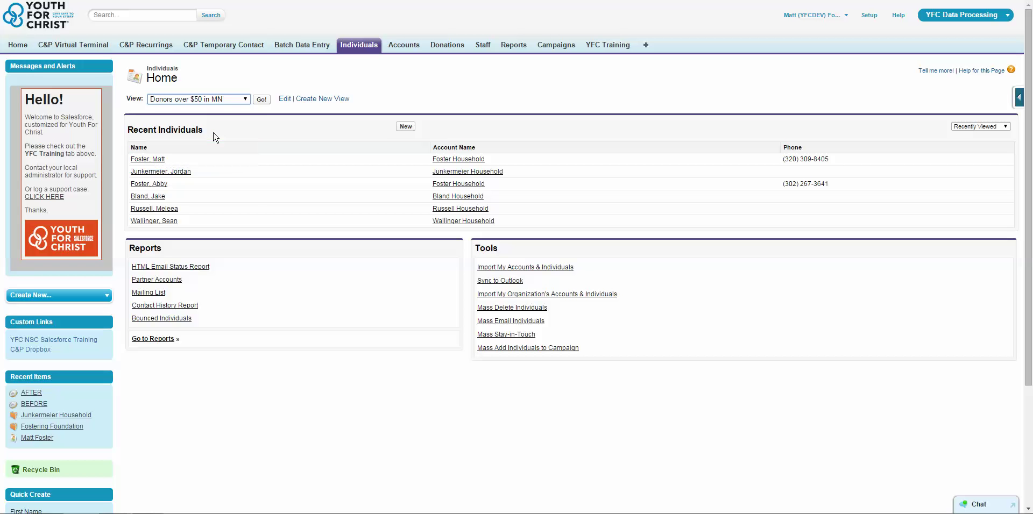
{"action": "left_click", "coordinate": [262, 101]}
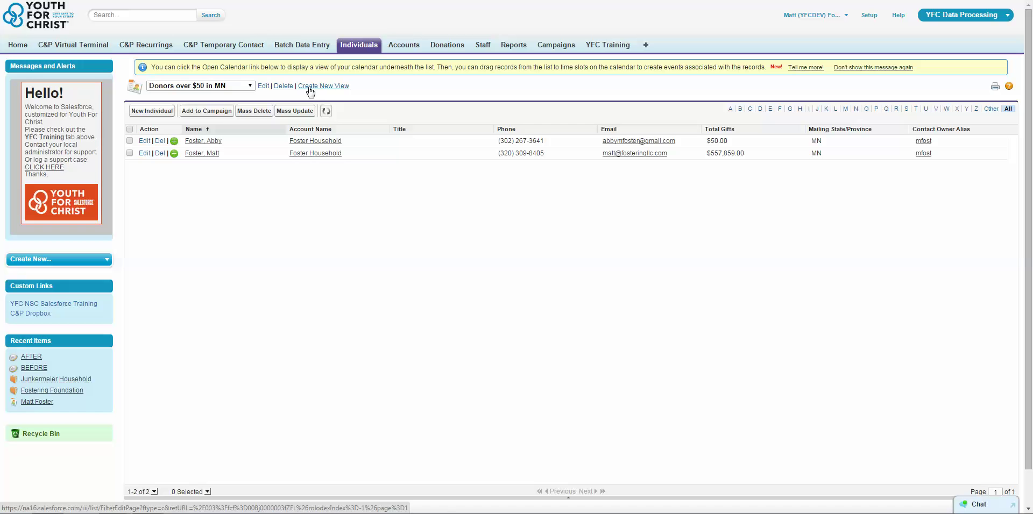
Open the "Donors over $50 in MN" view for editing and review its name and filter criteria
{"action": "left_click", "coordinate": [263, 88]}
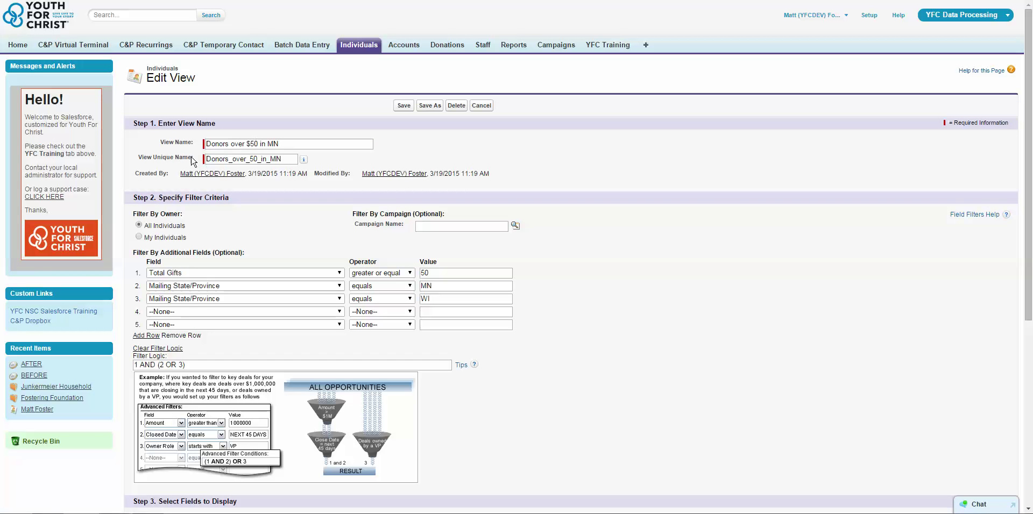
{"action": "scroll", "coordinate": [263, 221], "scroll_direction": "down", "scroll_amount": 1}
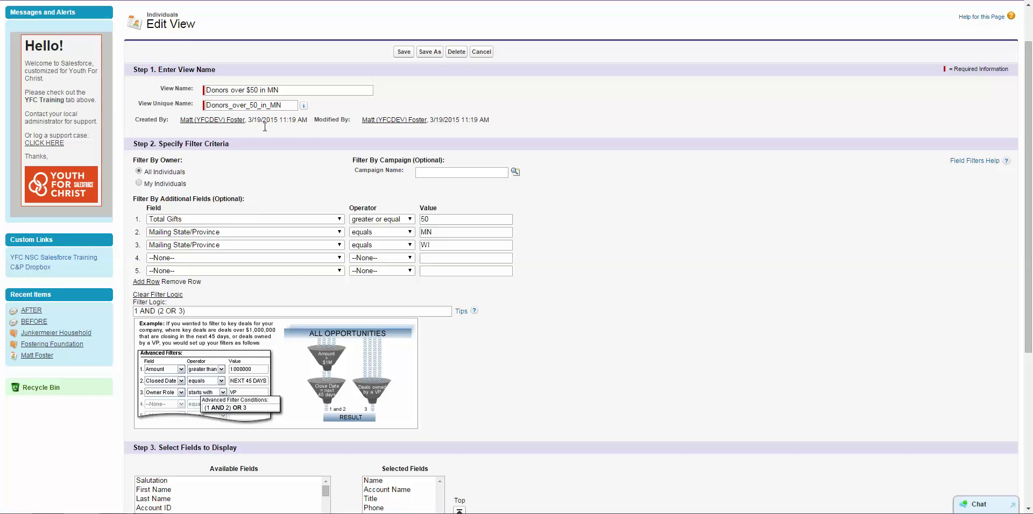
{"action": "scroll", "coordinate": [266, 192], "scroll_direction": "down", "scroll_amount": 1}
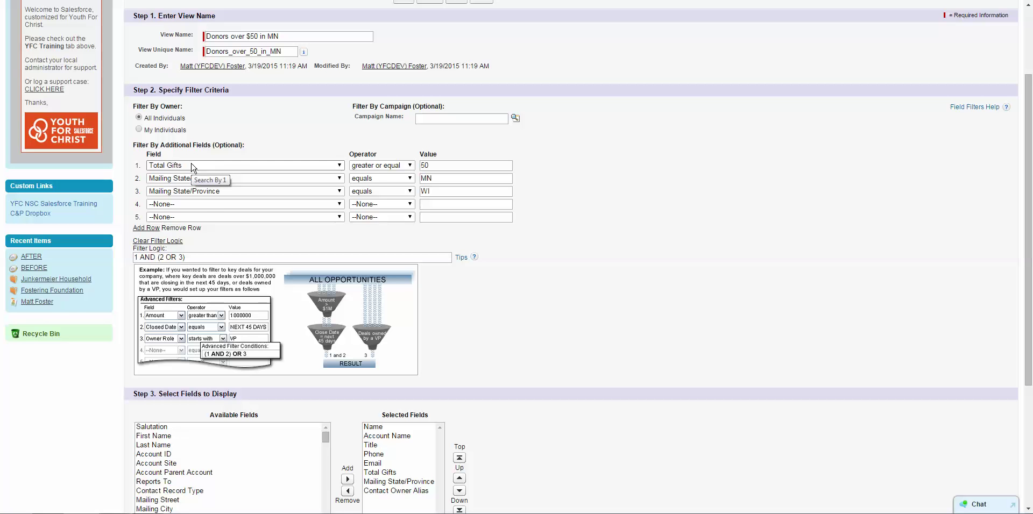
Open the recently viewed individual's record in a new browser tab and highlight the Total Gifts field under Donation Information
{"action": "right_click", "coordinate": [38, 304]}
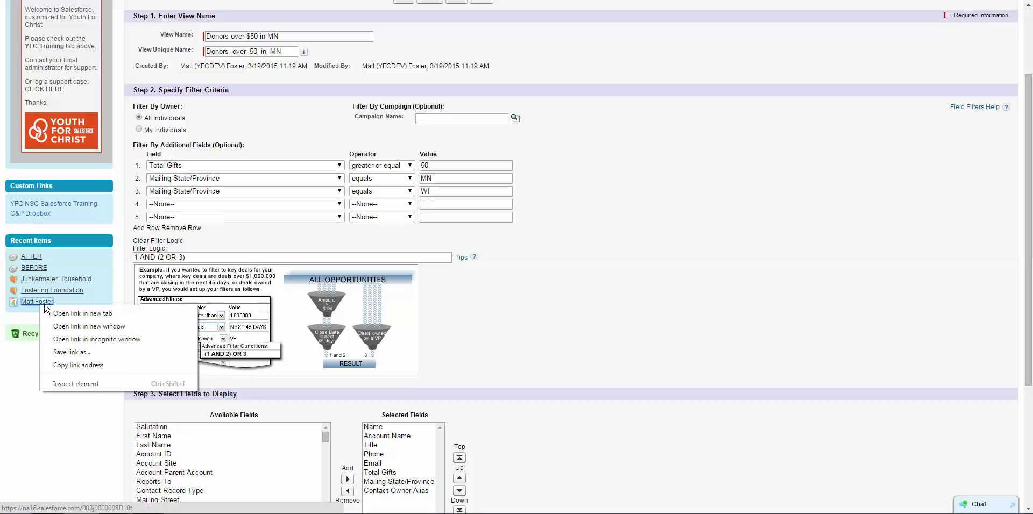
{"action": "left_click", "coordinate": [74, 314]}
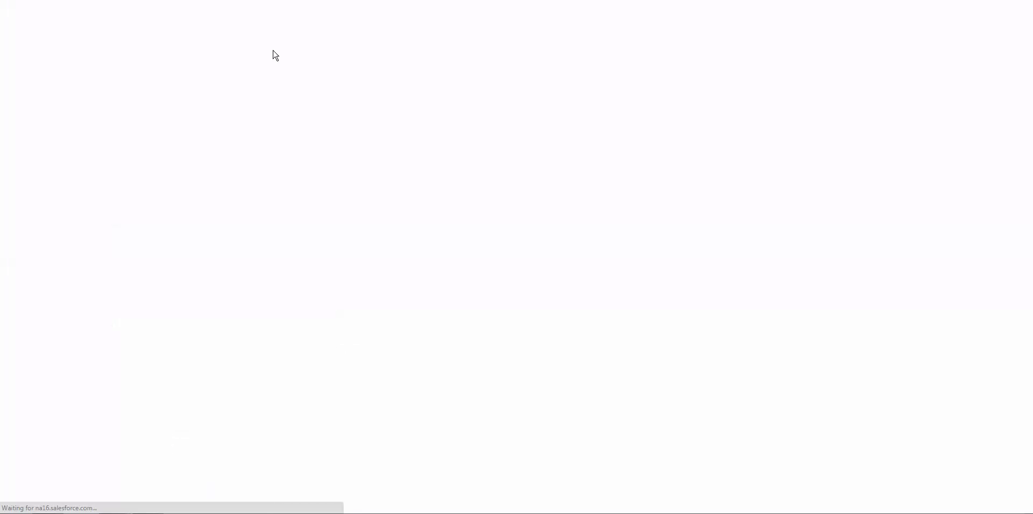
{"action": "scroll", "coordinate": [480, 199], "scroll_direction": "down", "scroll_amount": 2}
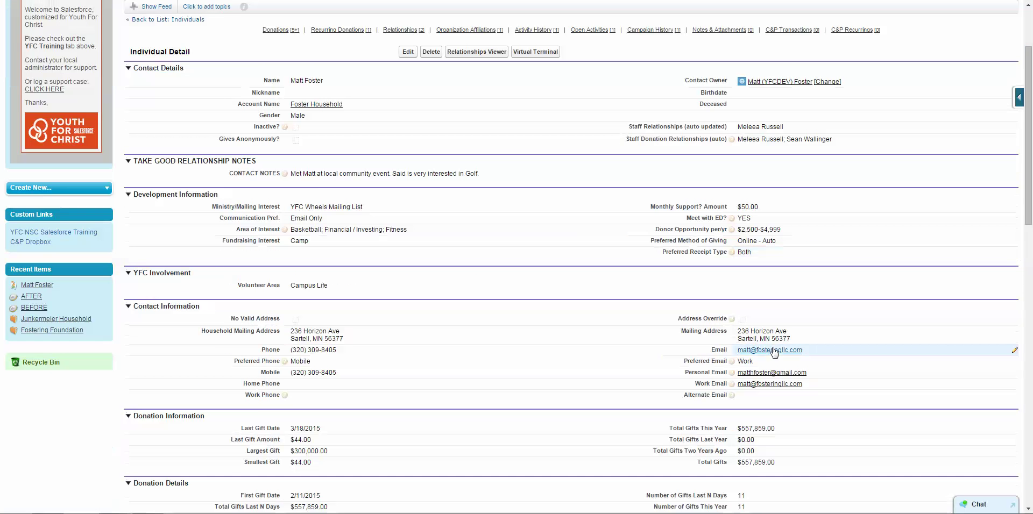
{"action": "scroll", "coordinate": [773, 364], "scroll_direction": "down", "scroll_amount": 1}
{"action": "left_click_drag", "start_coordinate": [699, 409], "coordinate": [787, 410]}
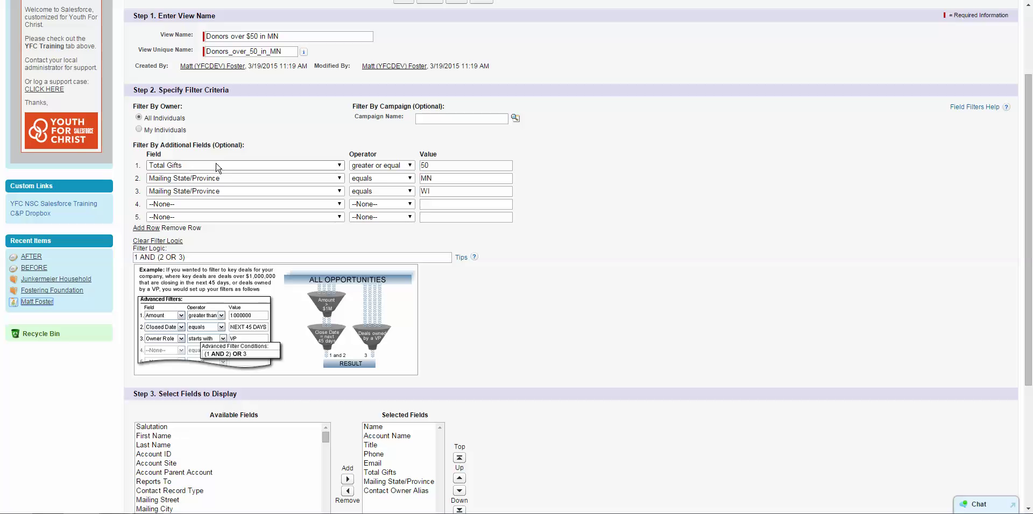
In the view editor, look through the field and operator choices of the first two filter rows without changing them
{"action": "left_click", "coordinate": [207, 166]}
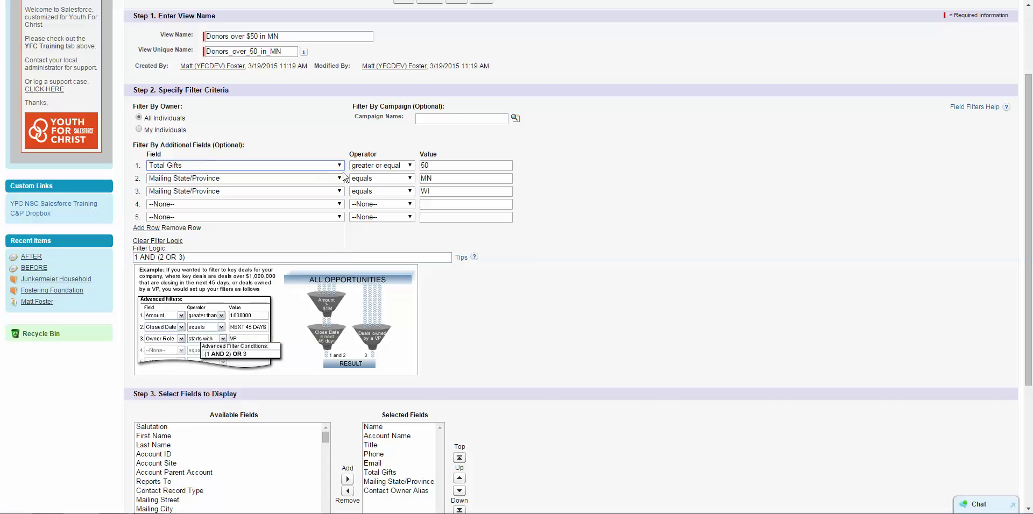
{"action": "left_click", "coordinate": [364, 167]}
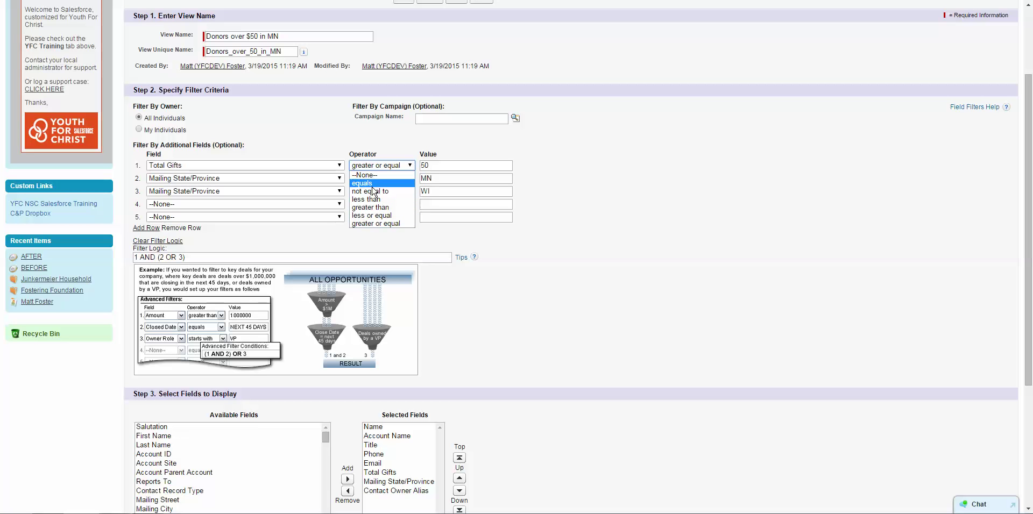
{"action": "left_click", "coordinate": [370, 143]}
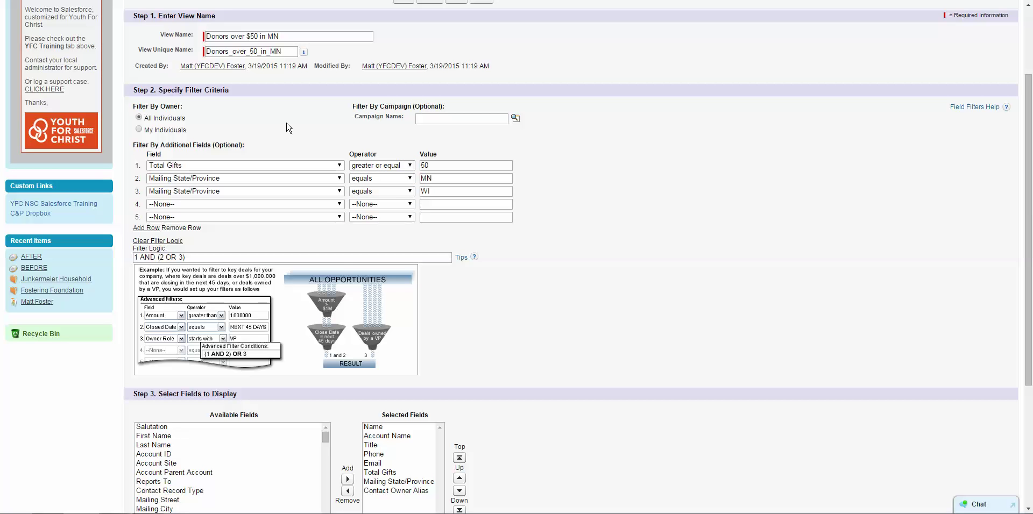
{"action": "left_click", "coordinate": [199, 179]}
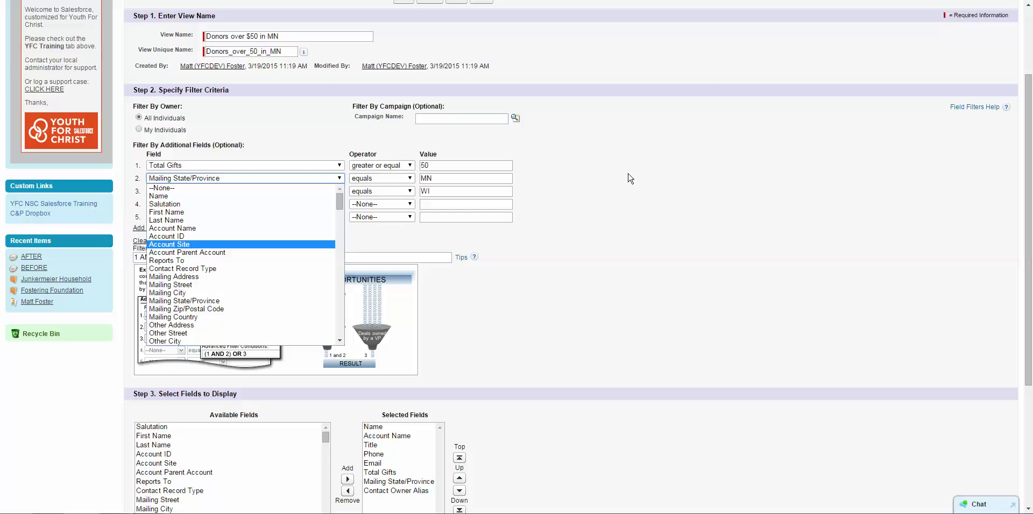
{"action": "left_click", "coordinate": [610, 192]}
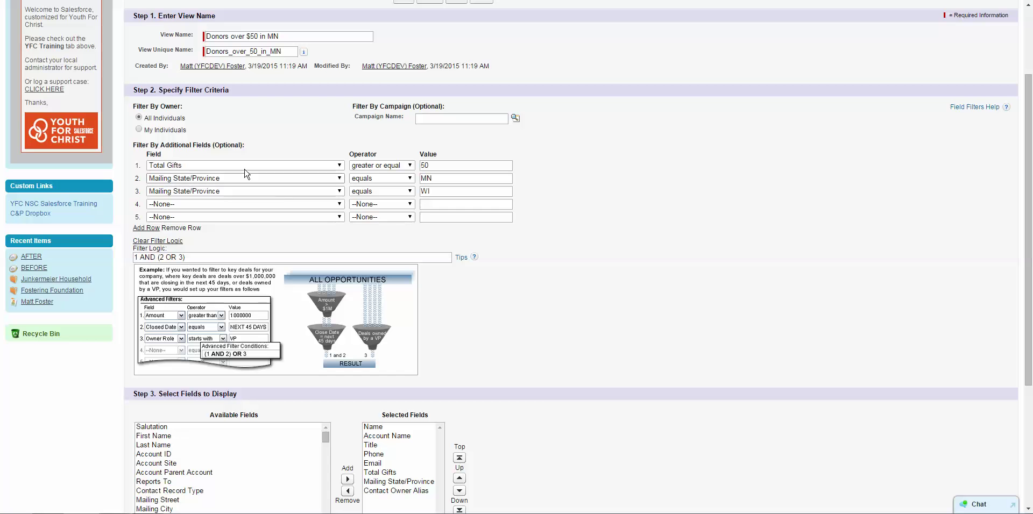
Add three more rows to the view's additional field filters and highlight the existing filter values
{"action": "left_click", "coordinate": [146, 228]}
{"action": "left_click", "coordinate": [147, 242]}
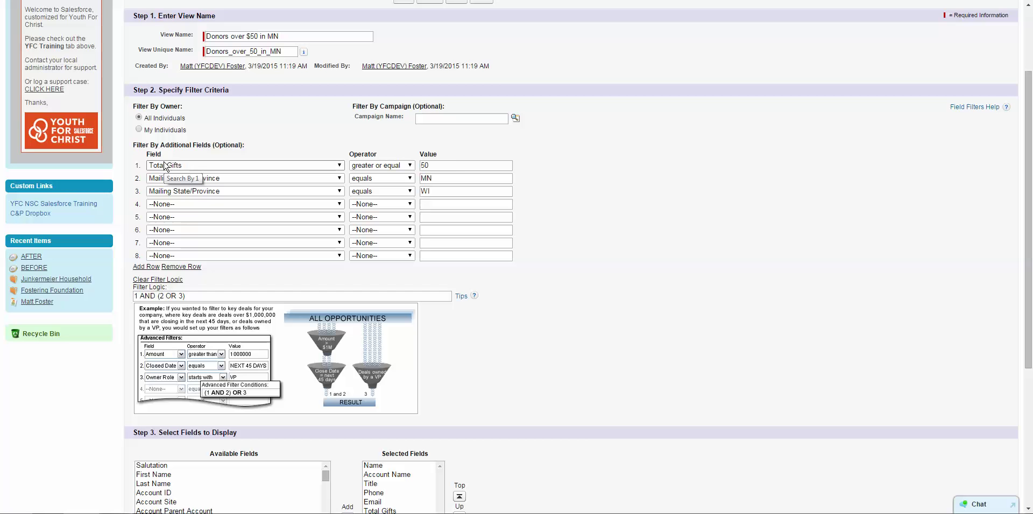
{"action": "left_click_drag", "start_coordinate": [430, 165], "coordinate": [417, 165]}
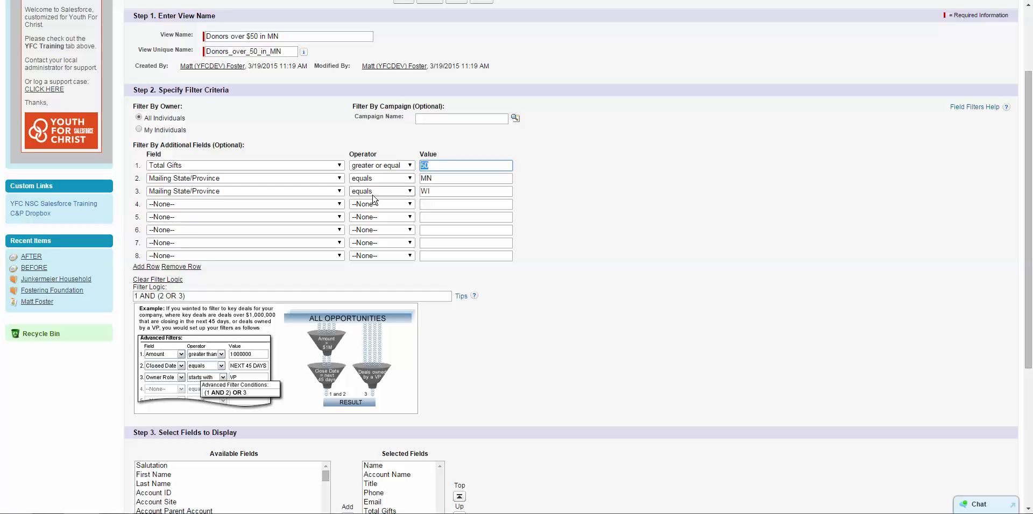
{"action": "left_click_drag", "start_coordinate": [433, 176], "coordinate": [418, 191]}
{"action": "left_click", "coordinate": [550, 202]}
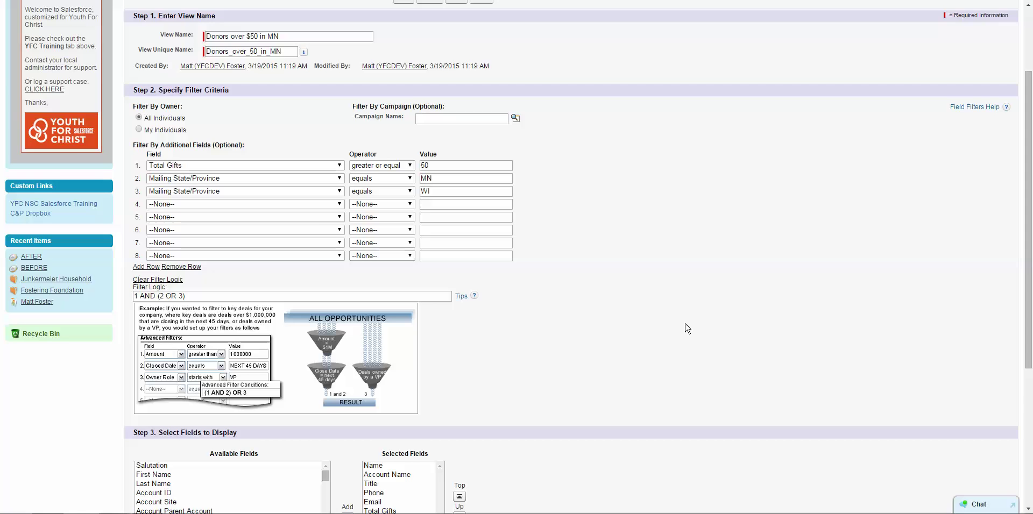
Return from the individual's record to the Individuals page and open the "Donors over $50 in MN" view there
{"action": "scroll", "coordinate": [573, 278], "scroll_direction": "down", "scroll_amount": 4}
{"action": "scroll", "coordinate": [573, 279], "scroll_direction": "down", "scroll_amount": 1}
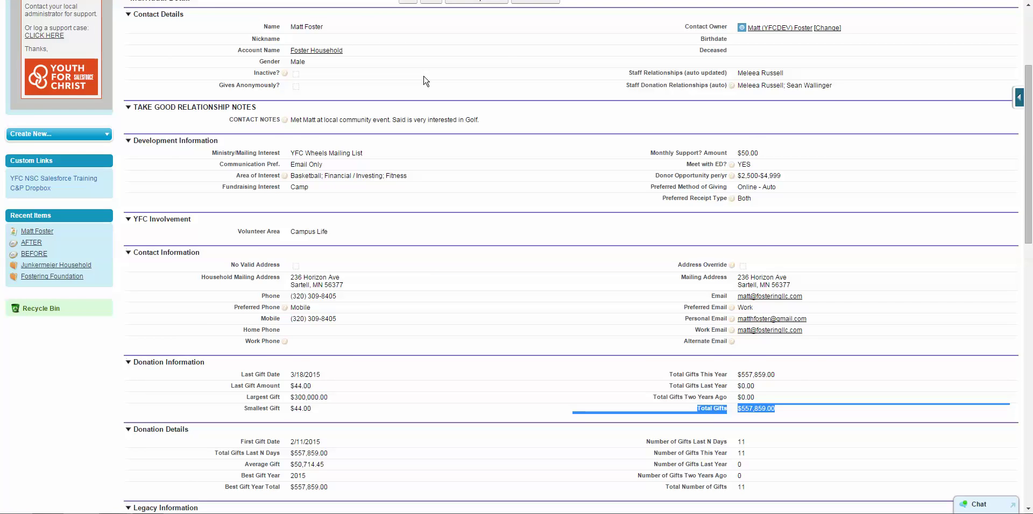
{"action": "scroll", "coordinate": [406, 46], "scroll_direction": "up", "scroll_amount": 3}
{"action": "left_click", "coordinate": [356, 51]}
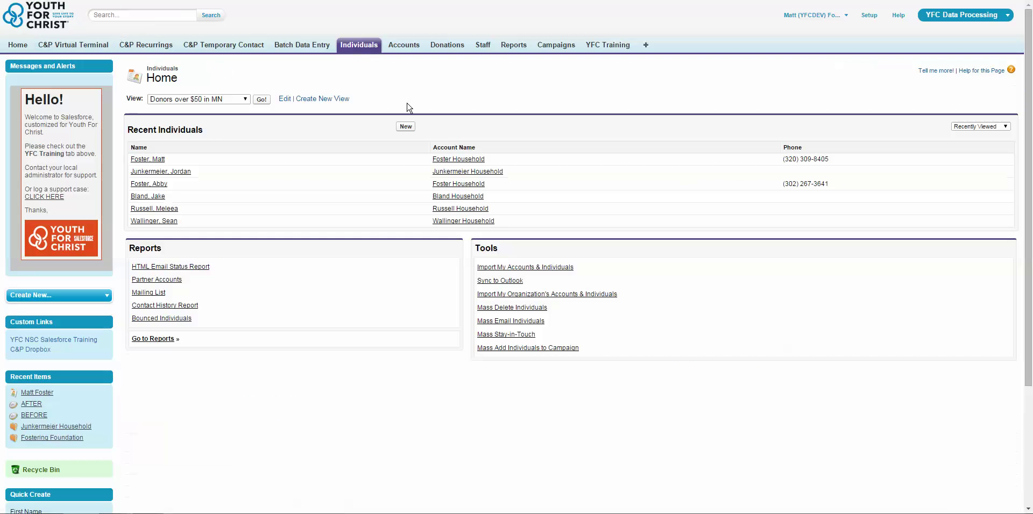
{"action": "left_click", "coordinate": [261, 99]}
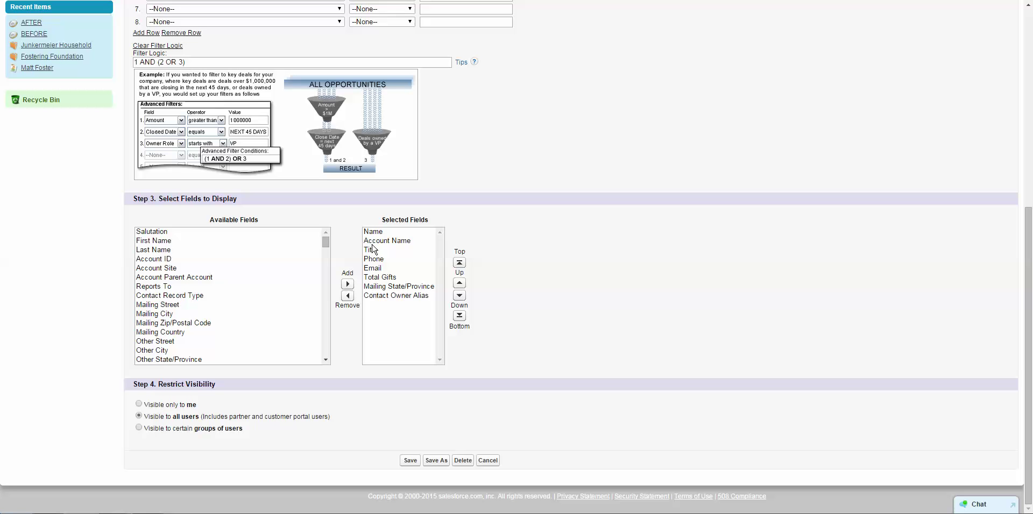
Browse the available fields for the view's display columns, and cancel editing the view
{"action": "left_click", "coordinate": [232, 269]}
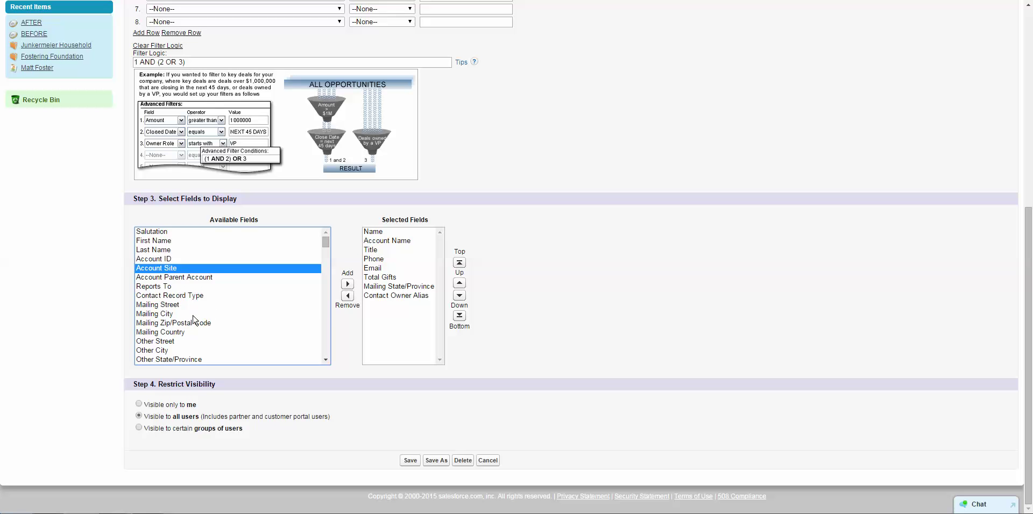
{"action": "left_click", "coordinate": [215, 314]}
{"action": "scroll", "coordinate": [205, 314], "scroll_direction": "down", "scroll_amount": 5}
{"action": "scroll", "coordinate": [192, 315], "scroll_direction": "up", "scroll_amount": 2}
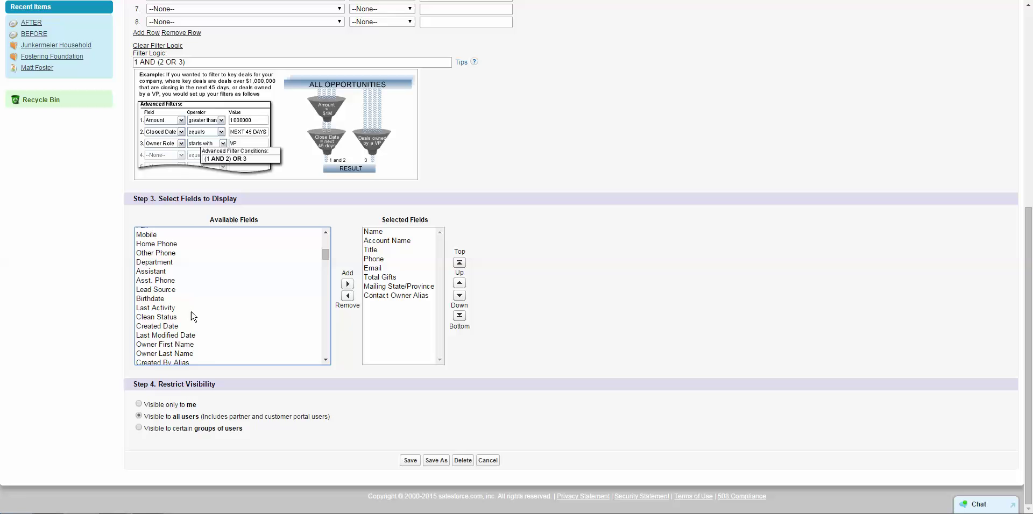
{"action": "scroll", "coordinate": [177, 301], "scroll_direction": "down", "scroll_amount": 6}
{"action": "scroll", "coordinate": [170, 294], "scroll_direction": "down", "scroll_amount": 4}
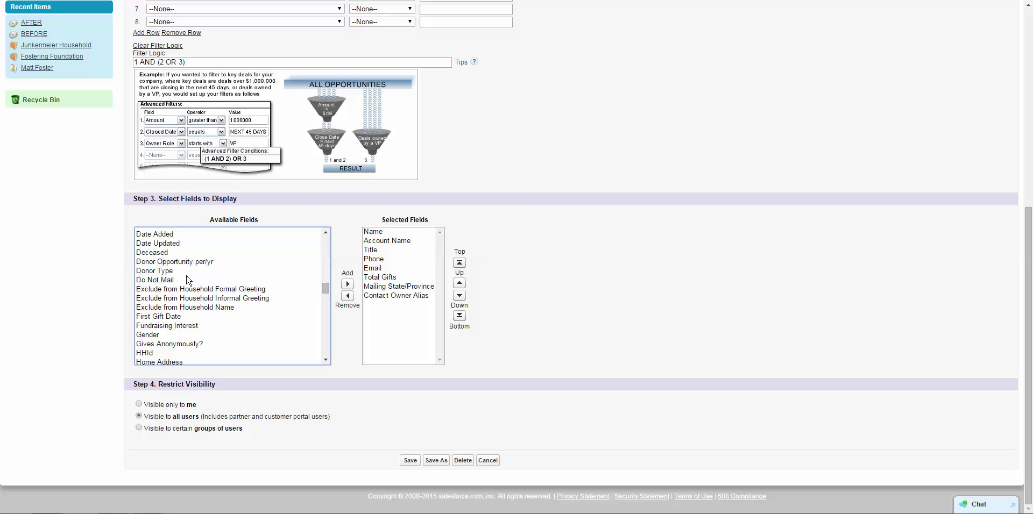
{"action": "left_click", "coordinate": [179, 280]}
{"action": "scroll", "coordinate": [180, 266], "scroll_direction": "down", "scroll_amount": 2}
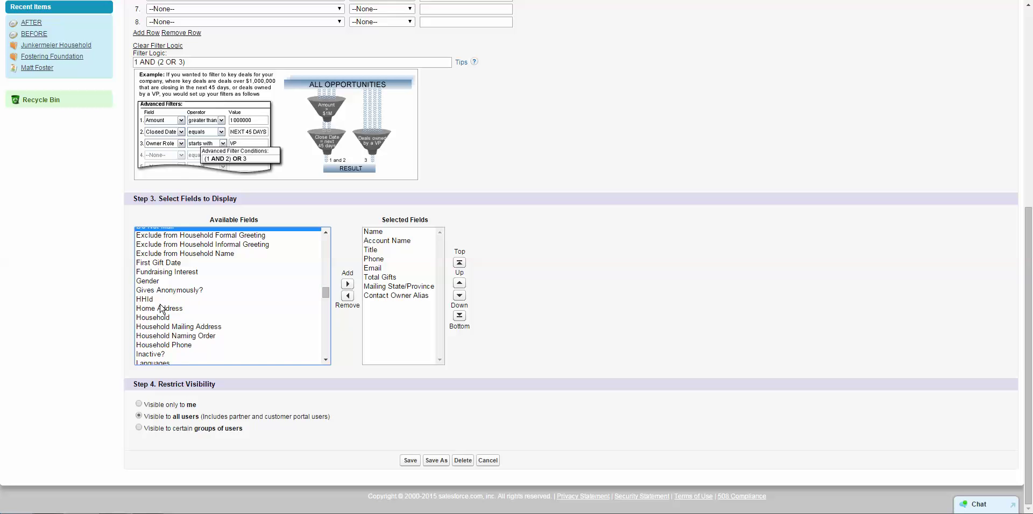
{"action": "scroll", "coordinate": [177, 285], "scroll_direction": "down", "scroll_amount": 15}
{"action": "scroll", "coordinate": [172, 306], "scroll_direction": "up", "scroll_amount": 20}
{"action": "left_click", "coordinate": [166, 271]}
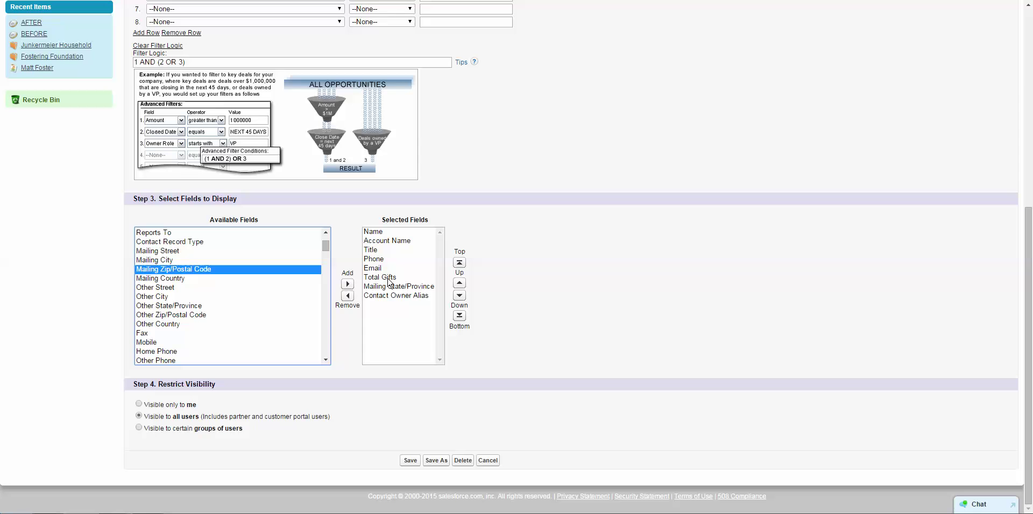
{"action": "left_click", "coordinate": [491, 272]}
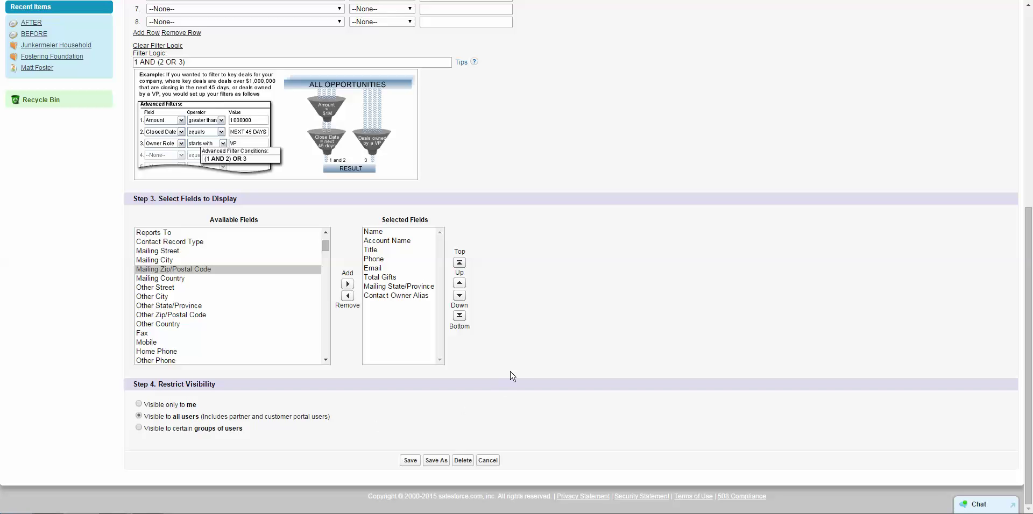
{"action": "left_click", "coordinate": [488, 461]}
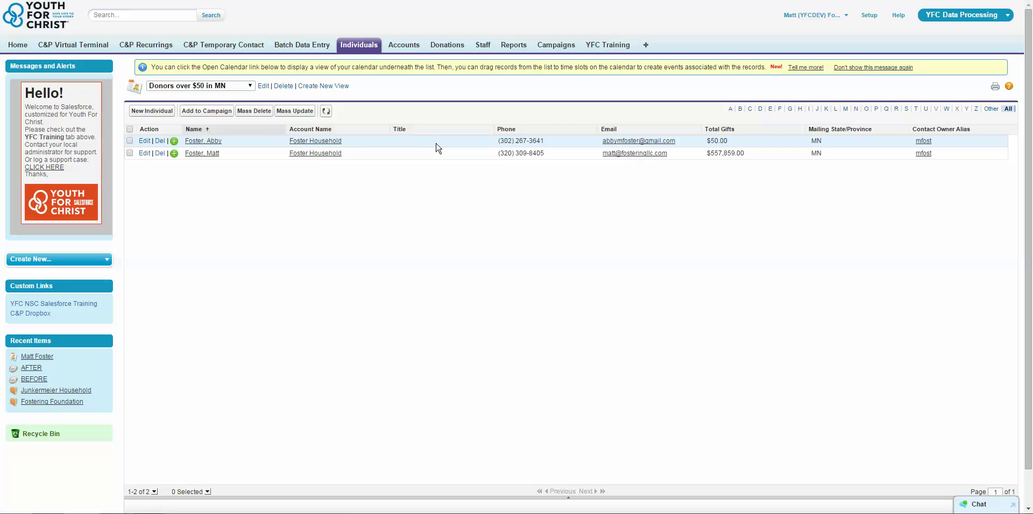
Go to Donations and open the "All Donations" list view
{"action": "left_click", "coordinate": [447, 46]}
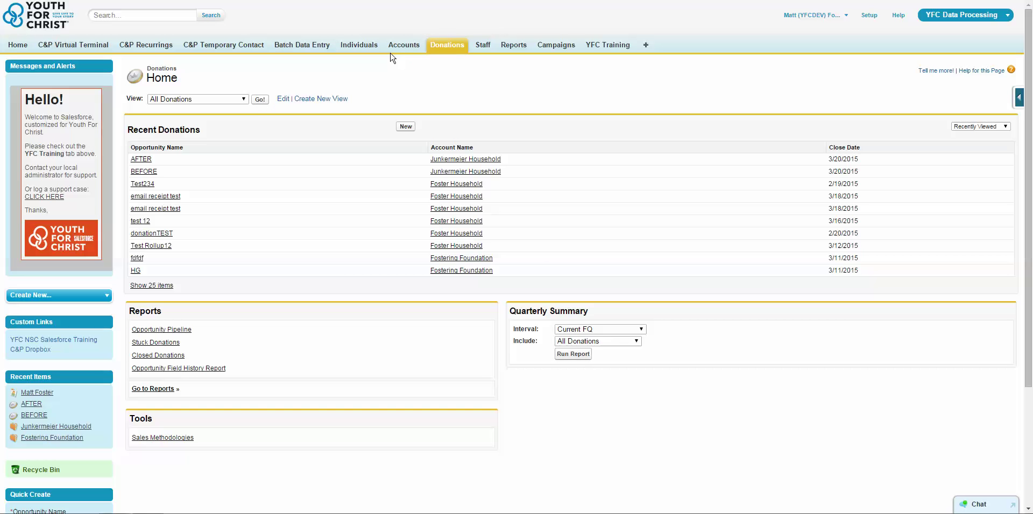
{"action": "left_click", "coordinate": [187, 100]}
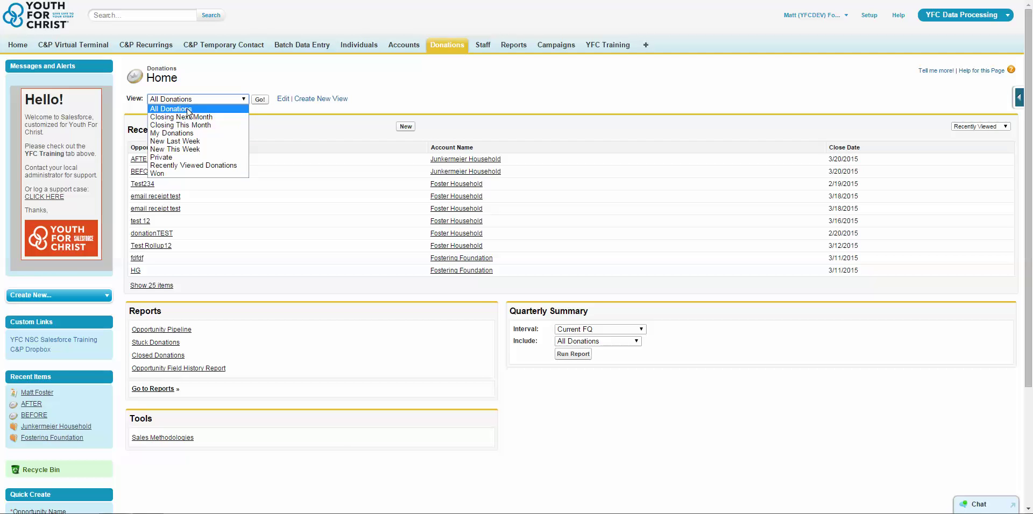
{"action": "left_click", "coordinate": [205, 109]}
{"action": "left_click", "coordinate": [260, 99]}
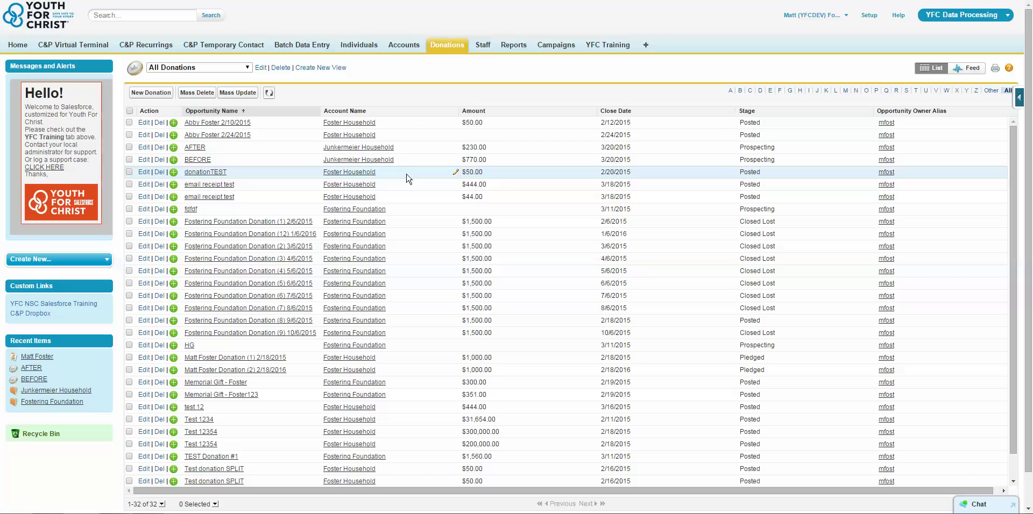
Set the close date of the "BEFORE" donation to 3/19/2015 inline and save it
{"action": "double_click", "coordinate": [649, 163]}
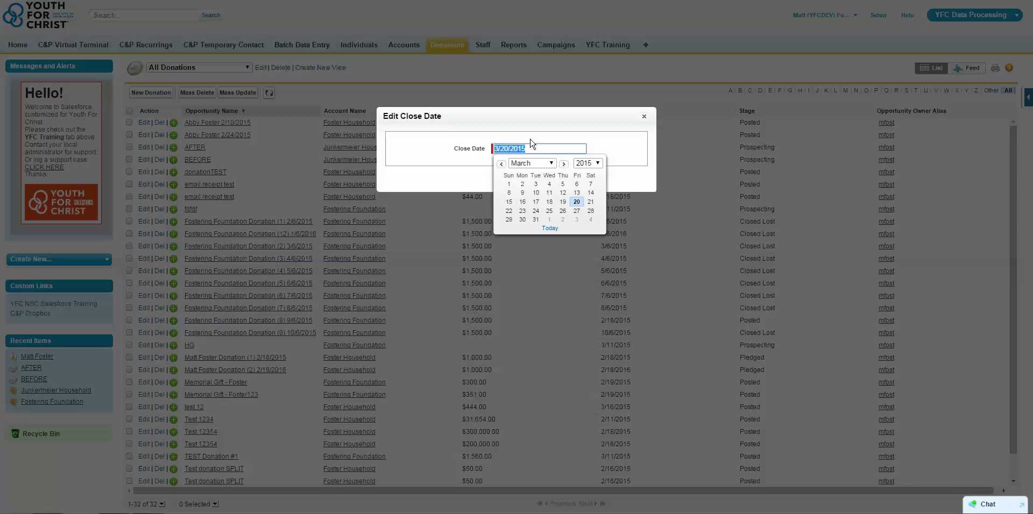
{"action": "left_click", "coordinate": [644, 116]}
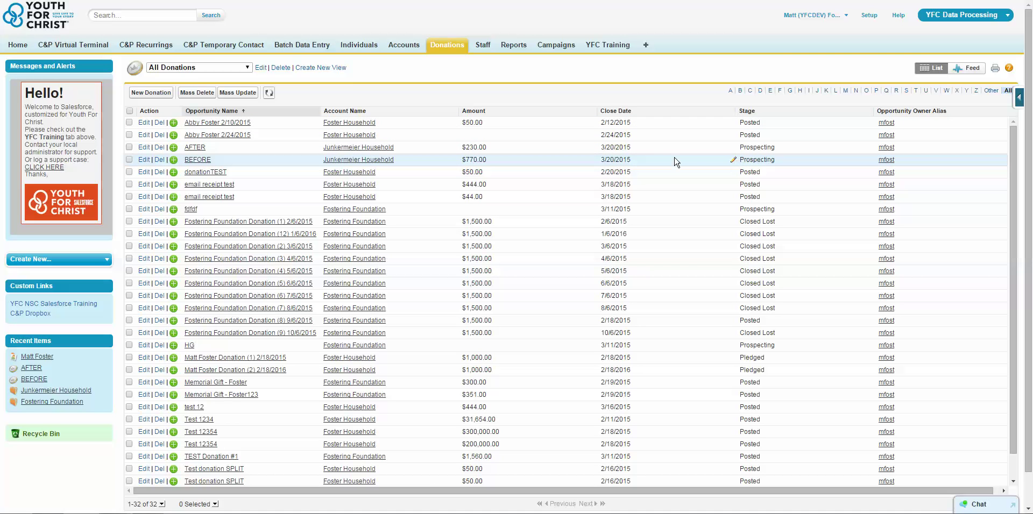
{"action": "double_click", "coordinate": [646, 159]}
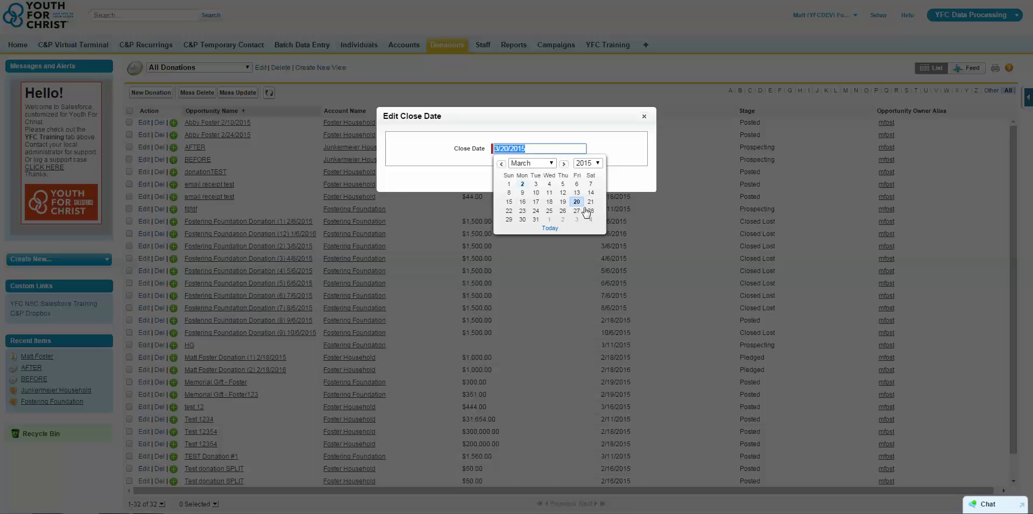
{"action": "left_click", "coordinate": [565, 203]}
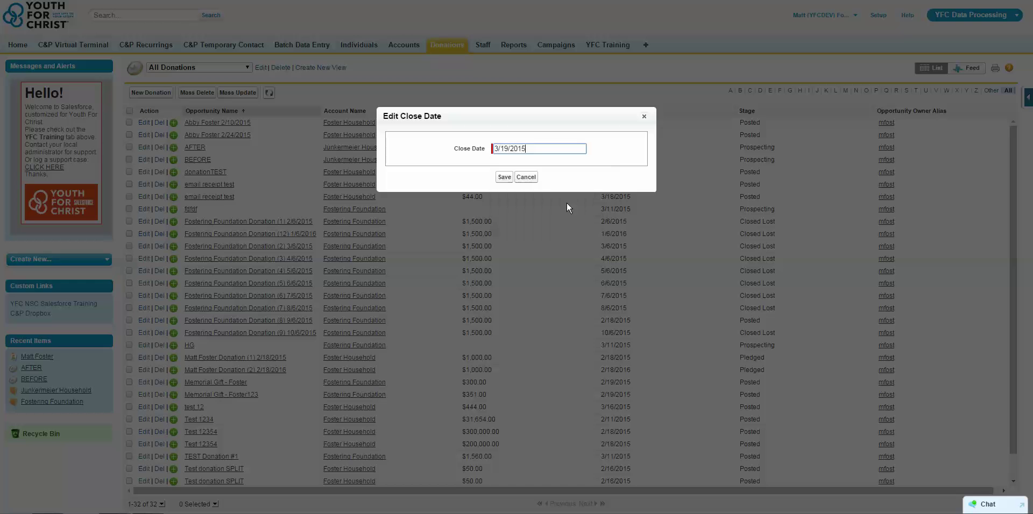
{"action": "left_click", "coordinate": [504, 178]}
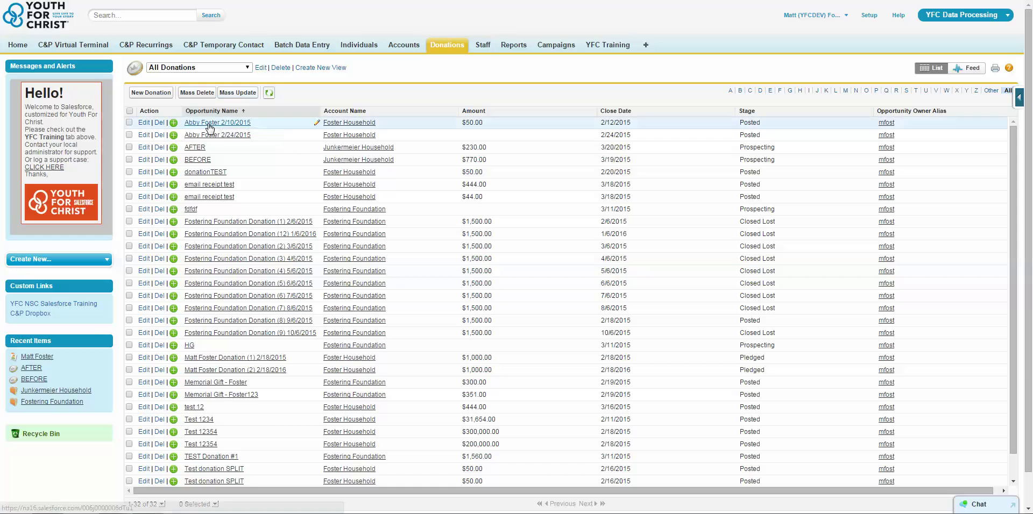
Select the five donations from the second through the sixth row and start a mass update on them
{"action": "left_click", "coordinate": [129, 135]}
{"action": "left_click", "coordinate": [129, 147]}
{"action": "left_click", "coordinate": [129, 159]}
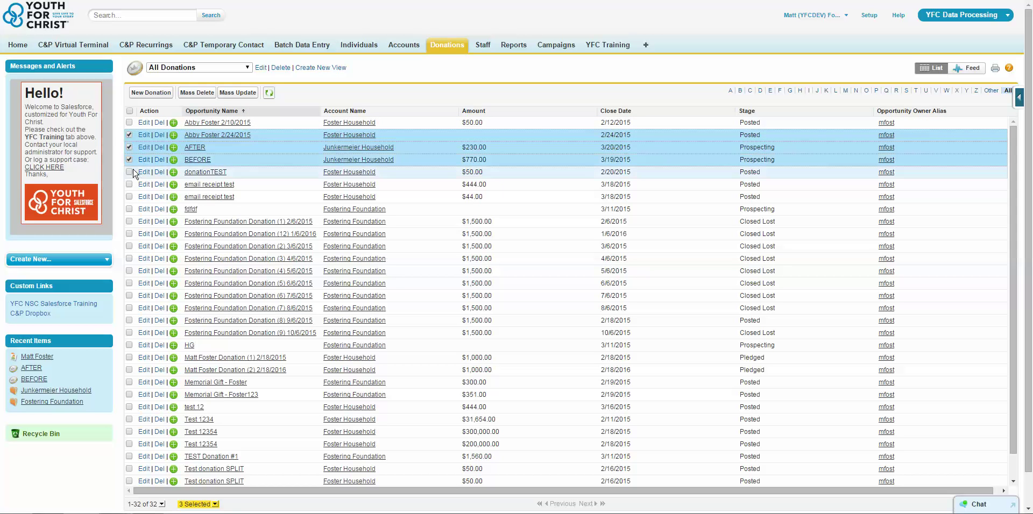
{"action": "left_click", "coordinate": [129, 172]}
{"action": "left_click", "coordinate": [129, 184]}
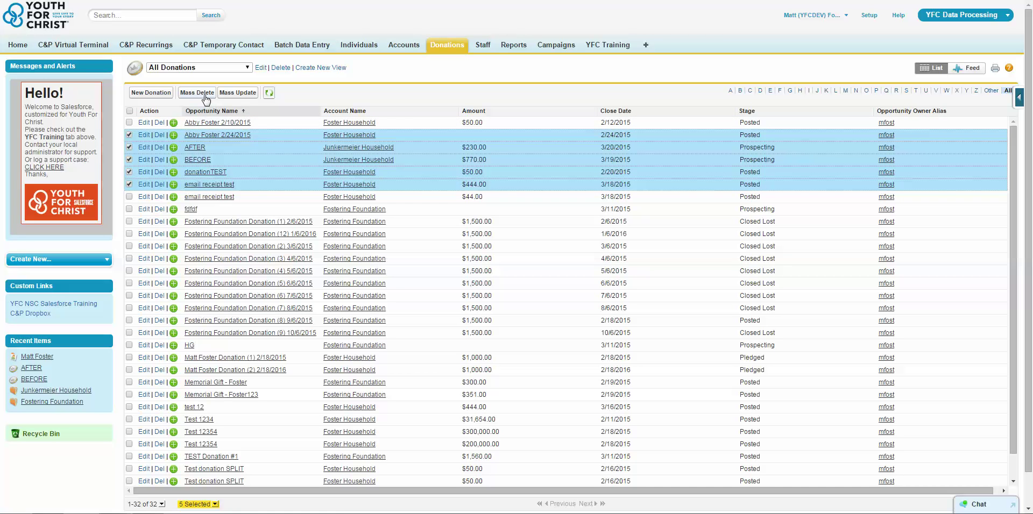
{"action": "left_click", "coordinate": [229, 96]}
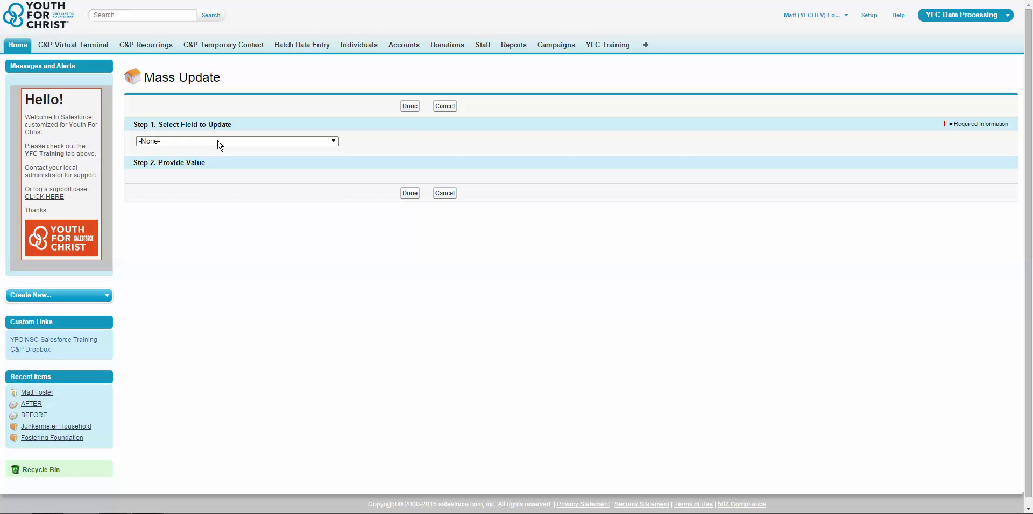
Choose Stage as the mass update field and set its value to Pledged
{"action": "left_click", "coordinate": [218, 141]}
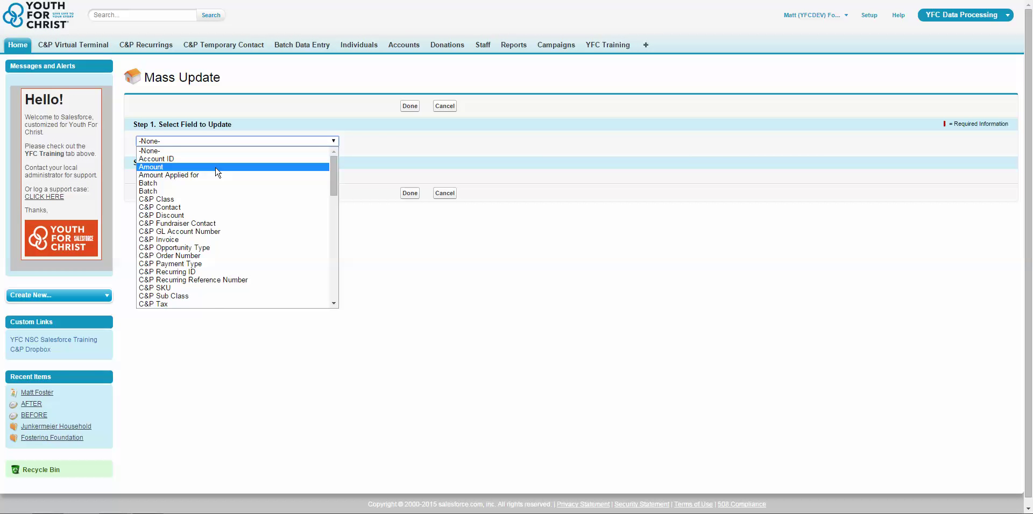
{"action": "scroll", "coordinate": [215, 172], "scroll_direction": "down", "scroll_amount": 10}
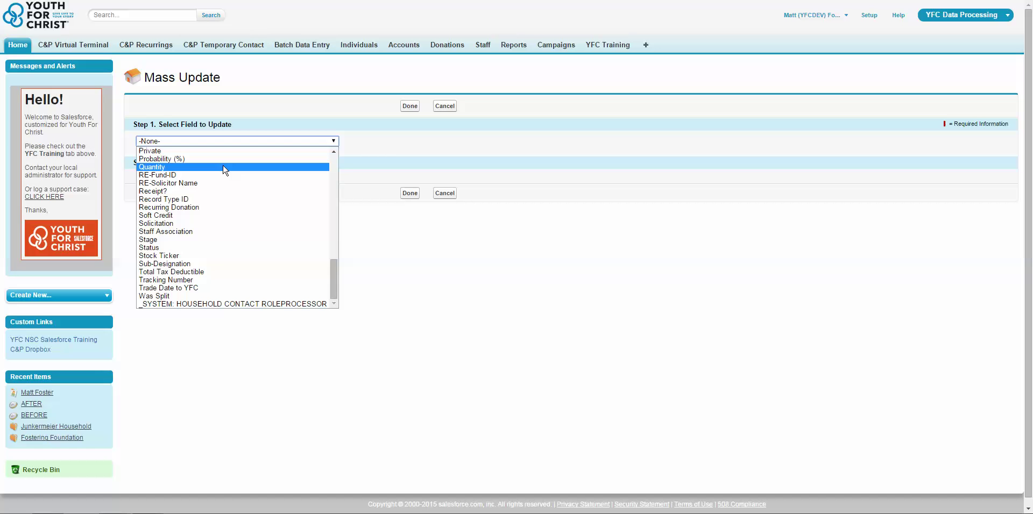
{"action": "left_click", "coordinate": [203, 242]}
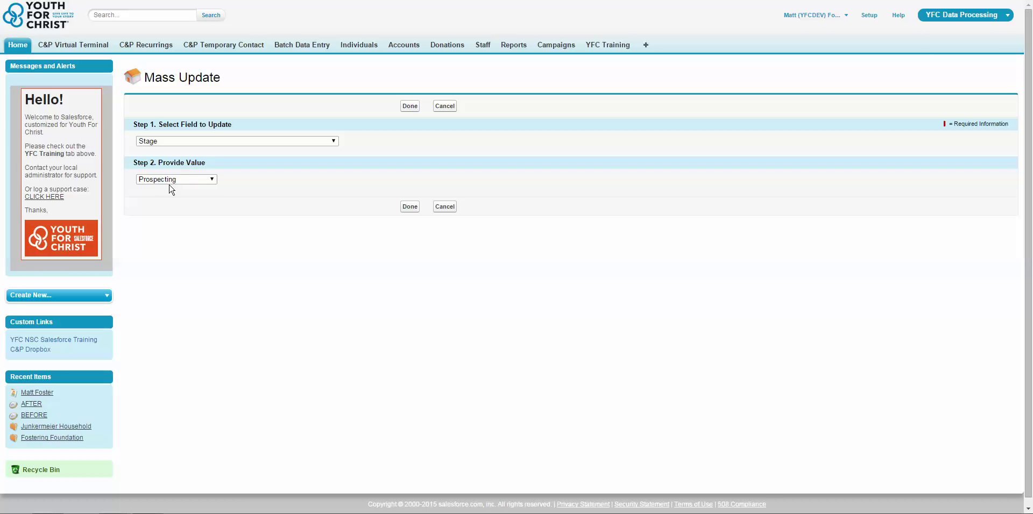
{"action": "left_click", "coordinate": [171, 182]}
{"action": "left_click", "coordinate": [174, 204]}
{"action": "left_click", "coordinate": [171, 183]}
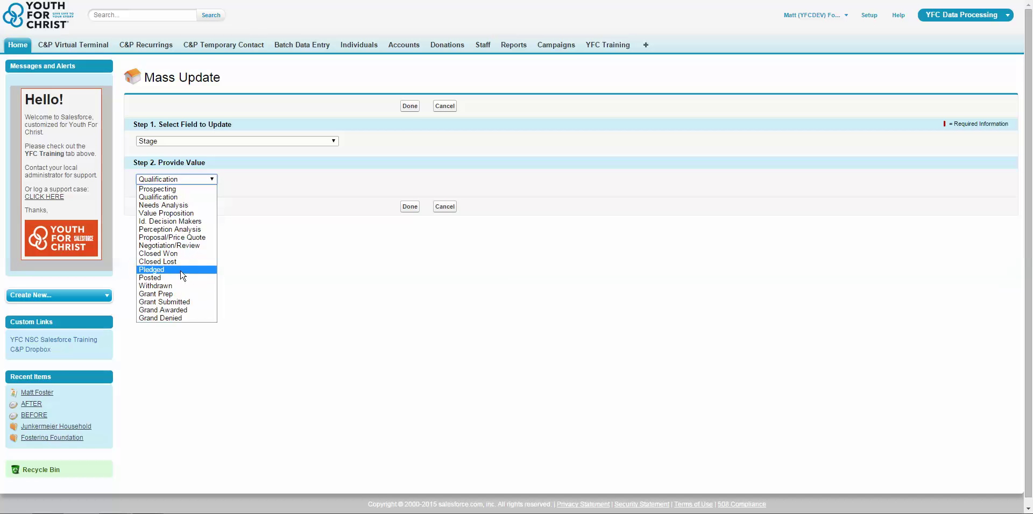
{"action": "left_click", "coordinate": [183, 271]}
Apply the mass update to the selected donations and return to the donations list
{"action": "left_click", "coordinate": [410, 208]}
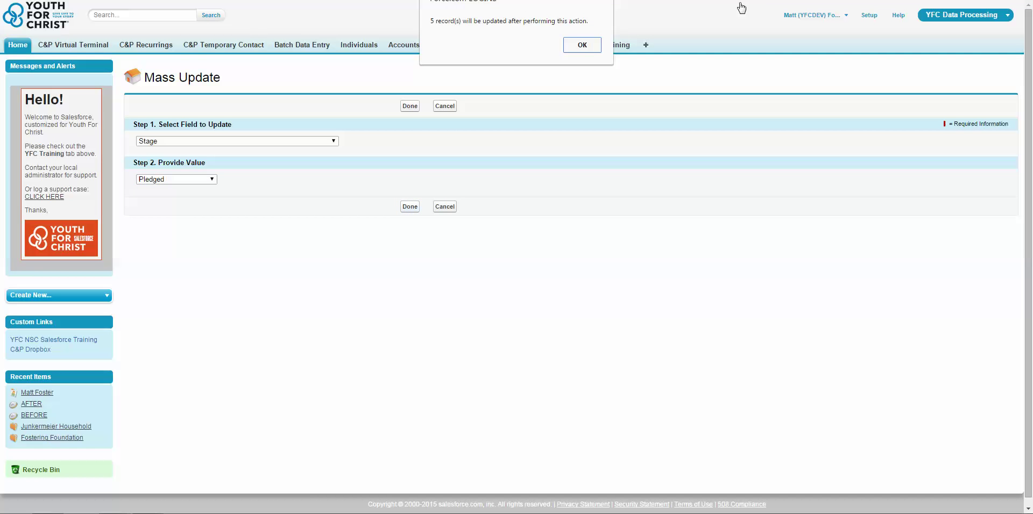
{"action": "left_click", "coordinate": [582, 46]}
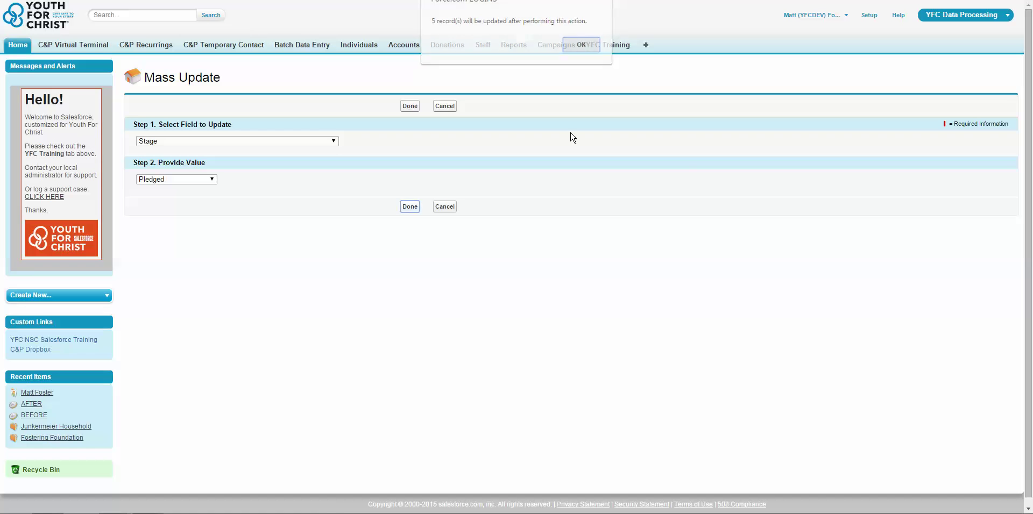
{"action": "left_click", "coordinate": [445, 108]}
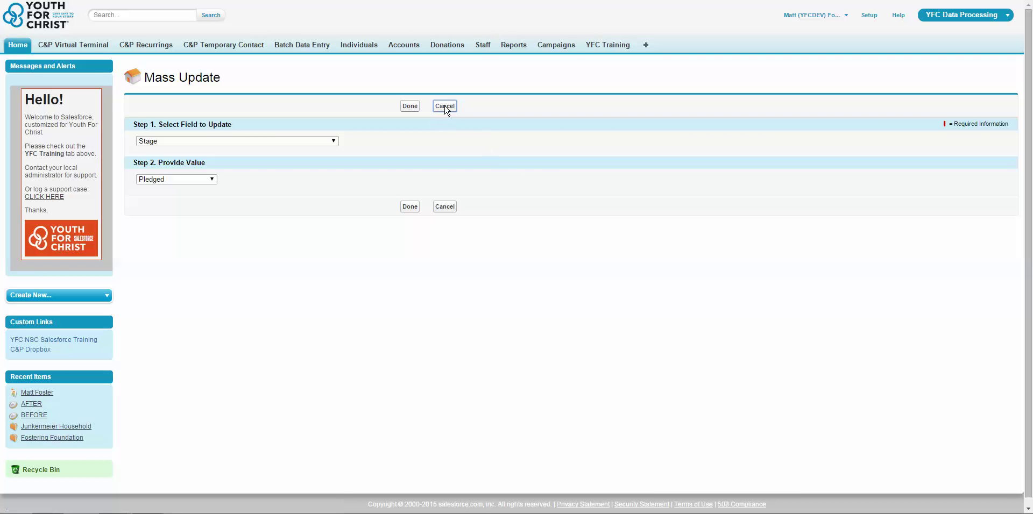
{"action": "left_click", "coordinate": [411, 105]}
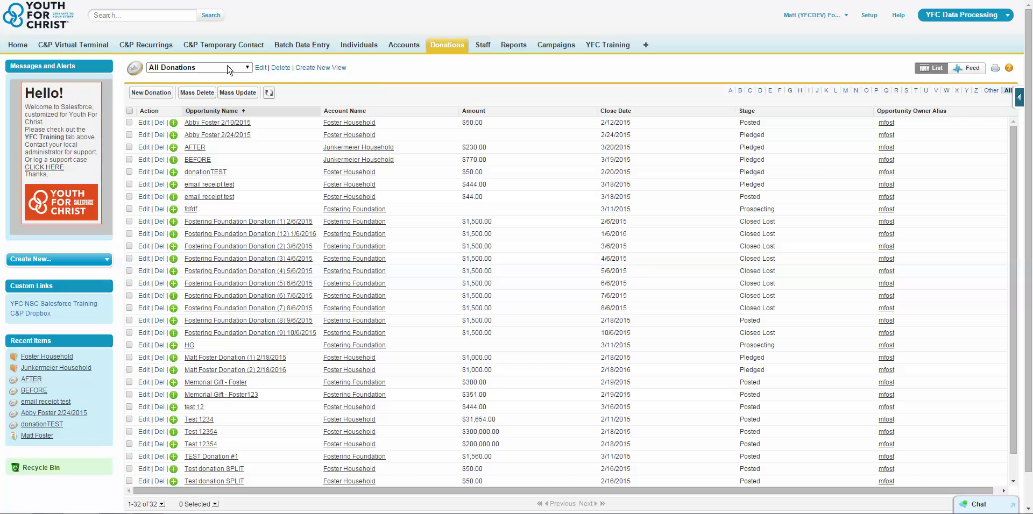
Start a new donations list view and name it "Pledged Donation", accepting the matching unique name
{"action": "left_click", "coordinate": [227, 69]}
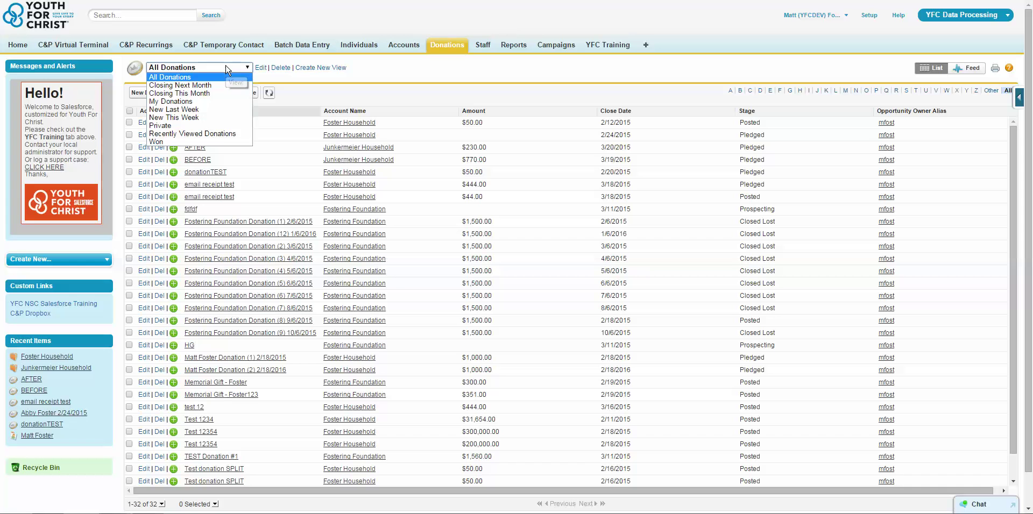
{"action": "left_click", "coordinate": [227, 67]}
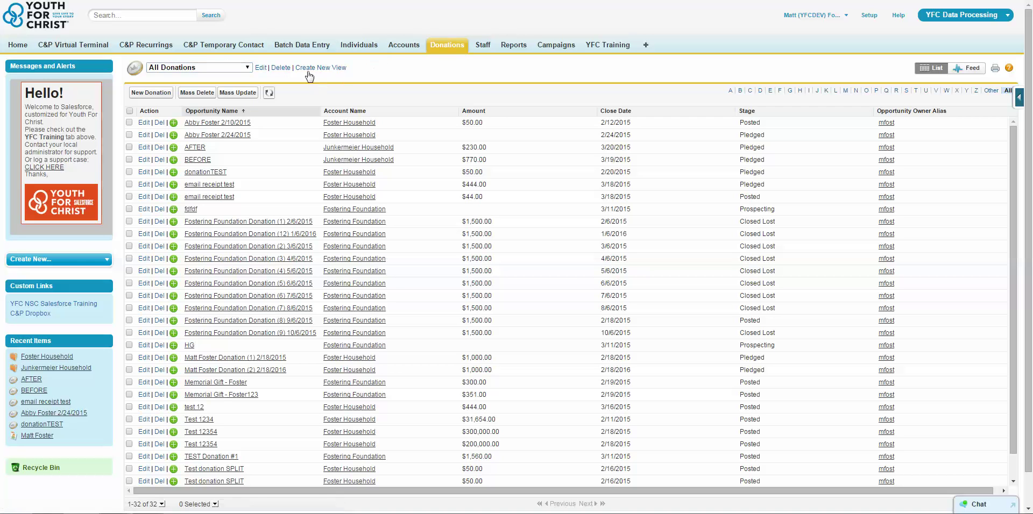
{"action": "left_click", "coordinate": [310, 70]}
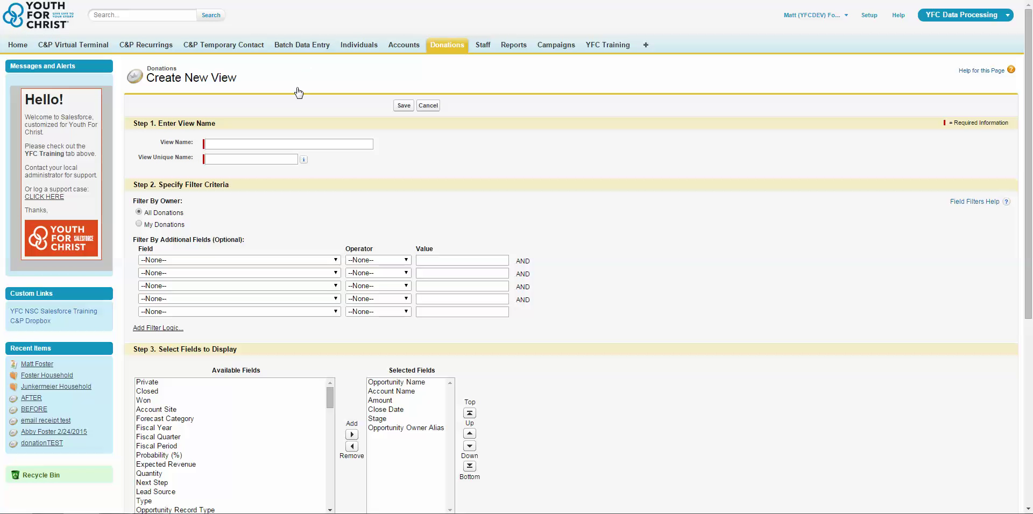
{"action": "left_click", "coordinate": [228, 144]}
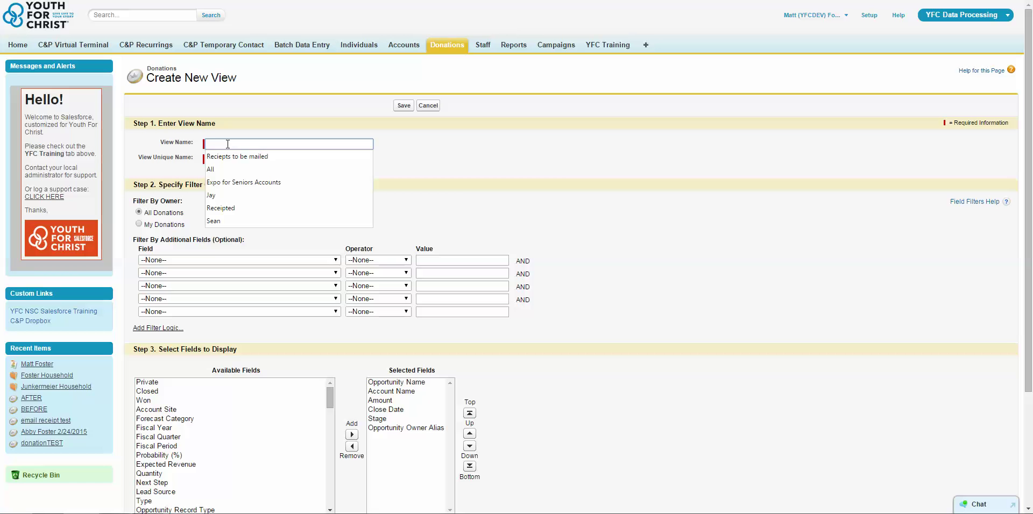
{"action": "type", "text": "Pledged Donation"}
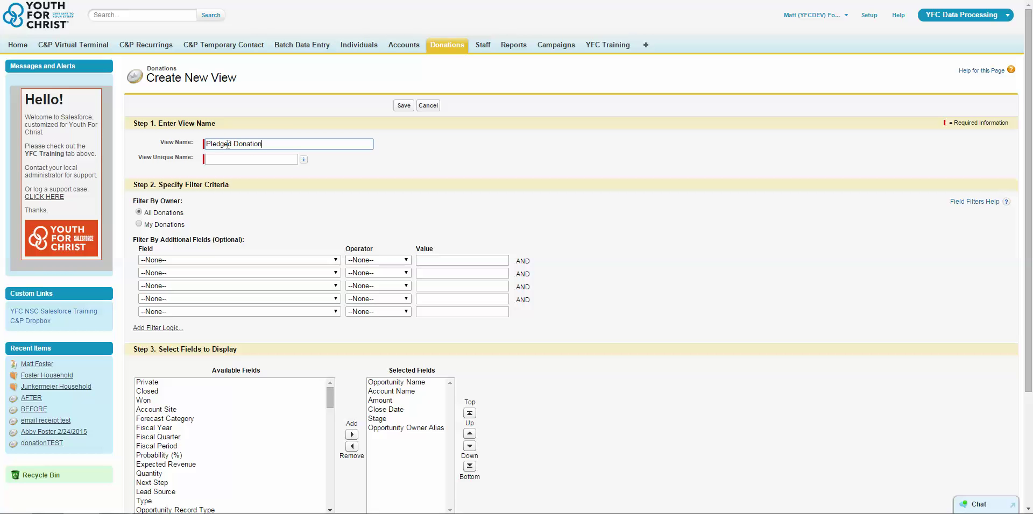
{"action": "left_click", "coordinate": [438, 178]}
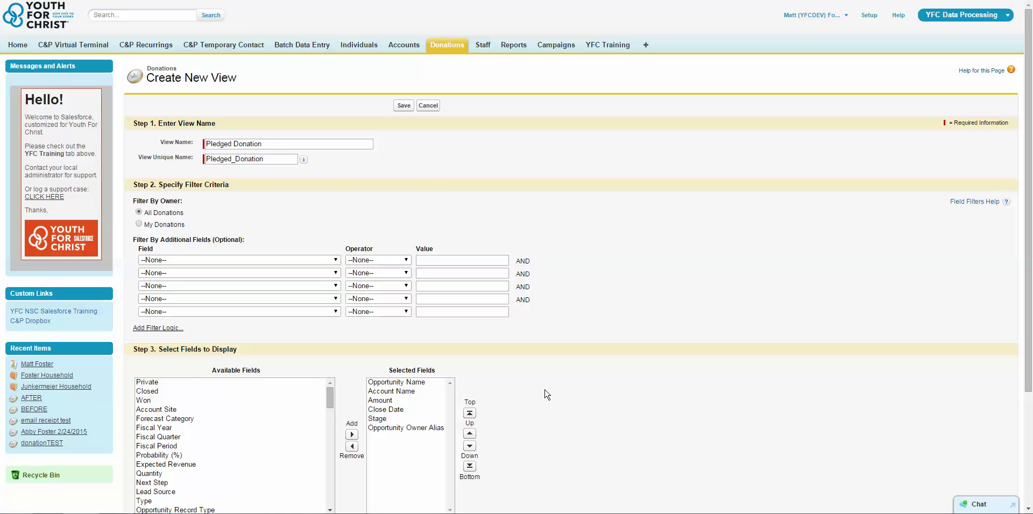
Add a filter to the new view so that Stage equals Pledged, picking the value from the picklist lookup
{"action": "scroll", "coordinate": [544, 393], "scroll_direction": "down", "scroll_amount": 1}
{"action": "left_click", "coordinate": [173, 206]}
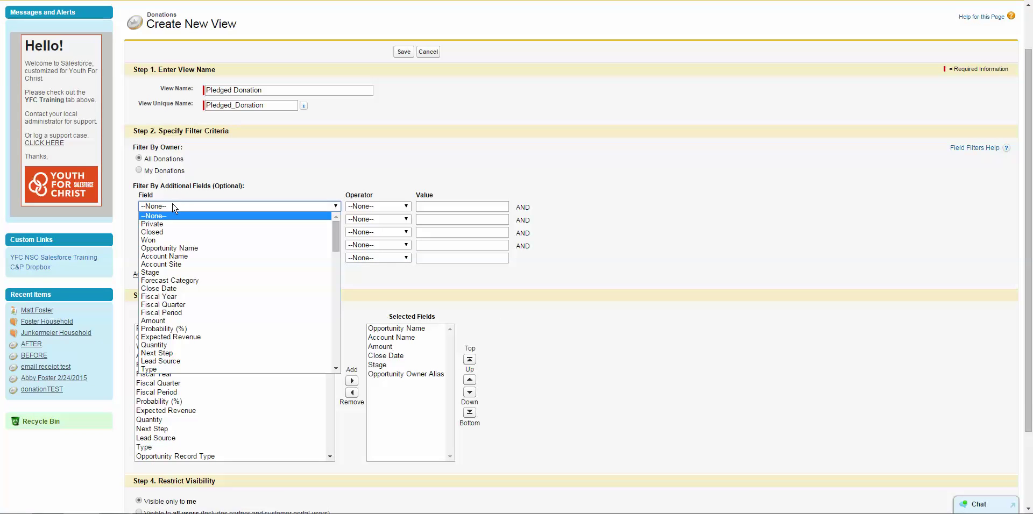
{"action": "key", "text": "s"}
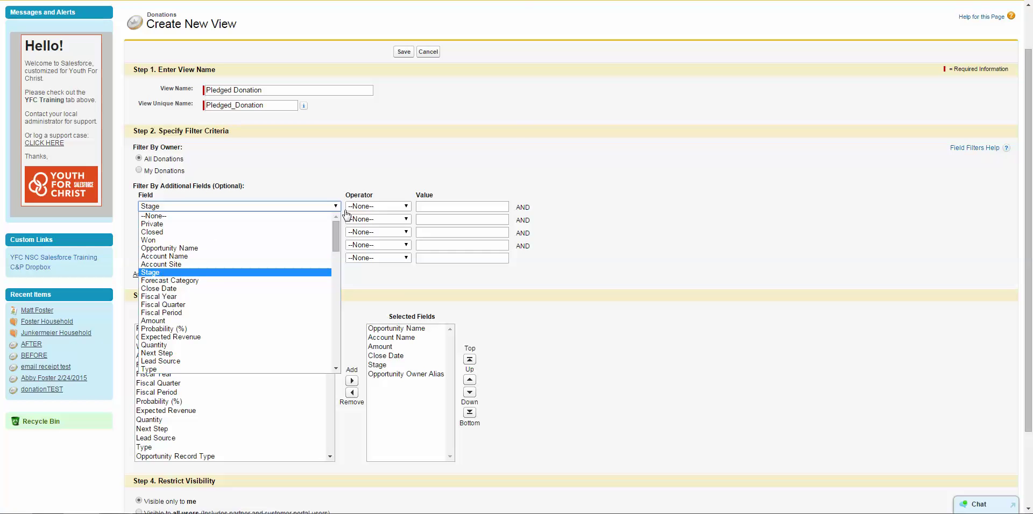
{"action": "left_click", "coordinate": [156, 273]}
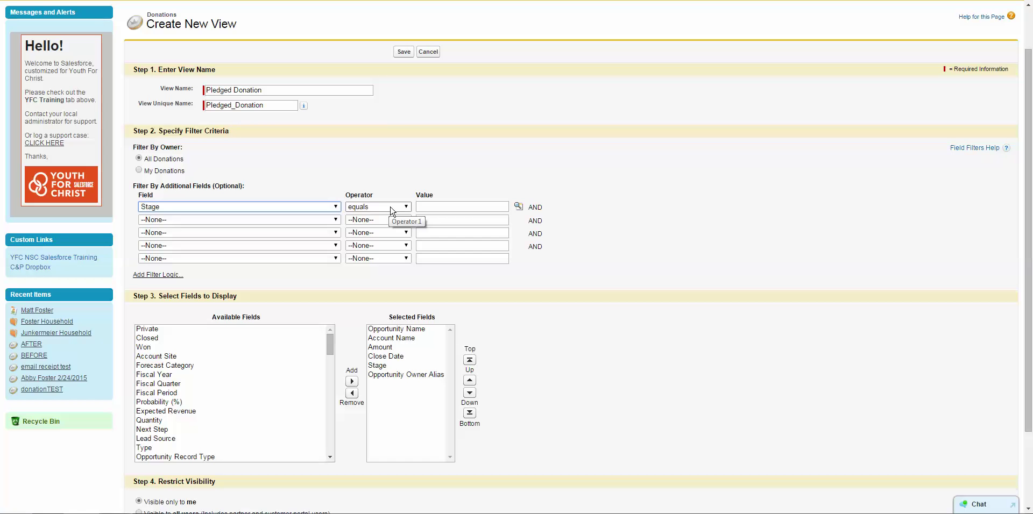
{"action": "left_click", "coordinate": [518, 207]}
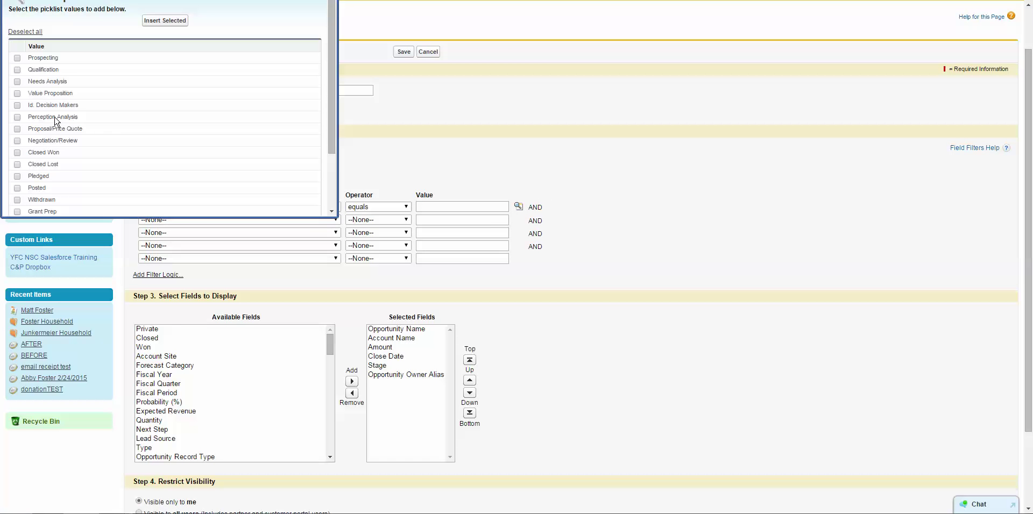
{"action": "scroll", "coordinate": [199, 143], "scroll_direction": "down", "scroll_amount": 3}
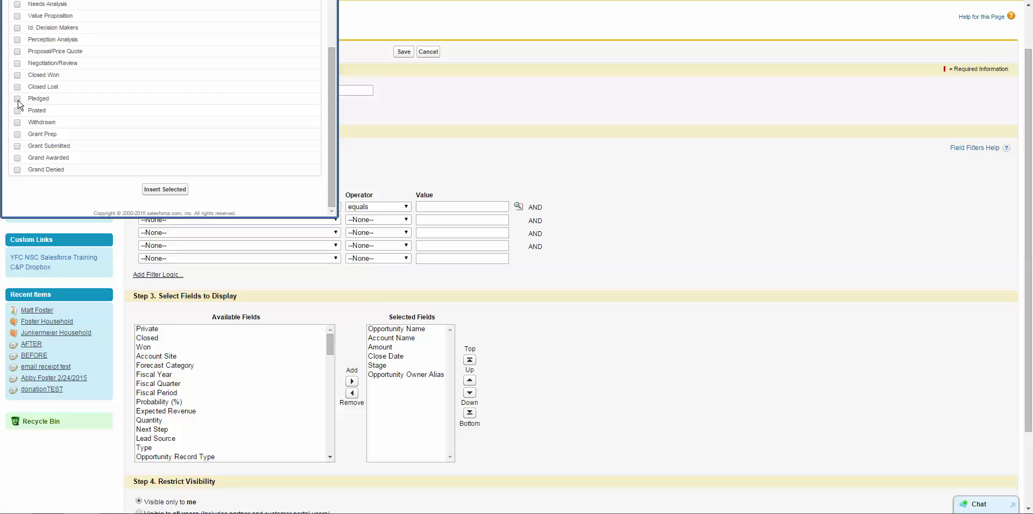
{"action": "left_click", "coordinate": [155, 191]}
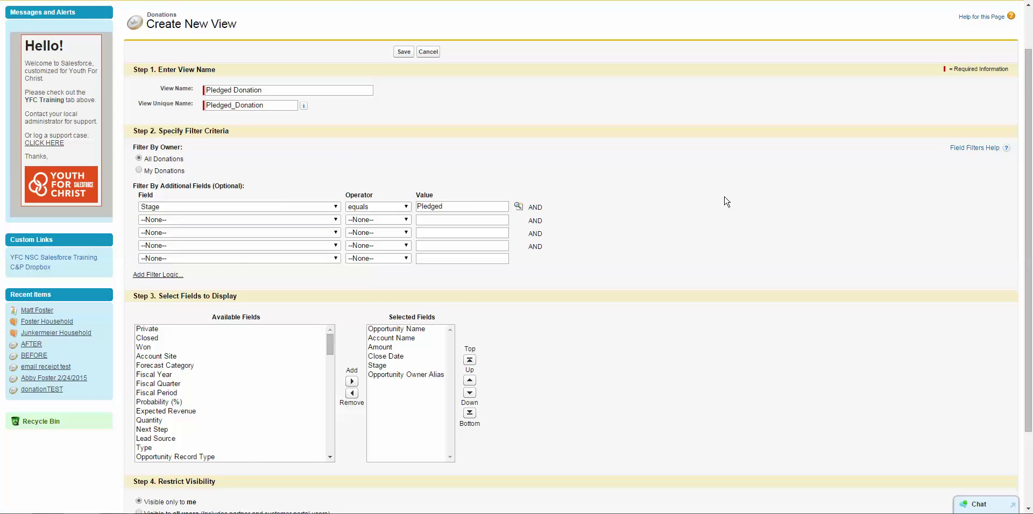
Save the new view with the default selected fields and visibility restricted to only me
{"action": "scroll", "coordinate": [727, 202], "scroll_direction": "down", "scroll_amount": 1}
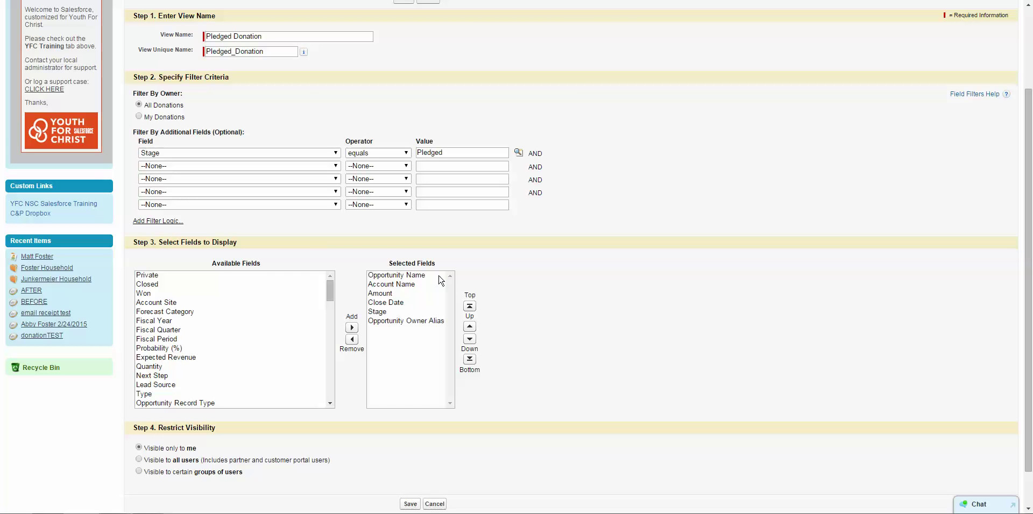
{"action": "left_click", "coordinate": [218, 293]}
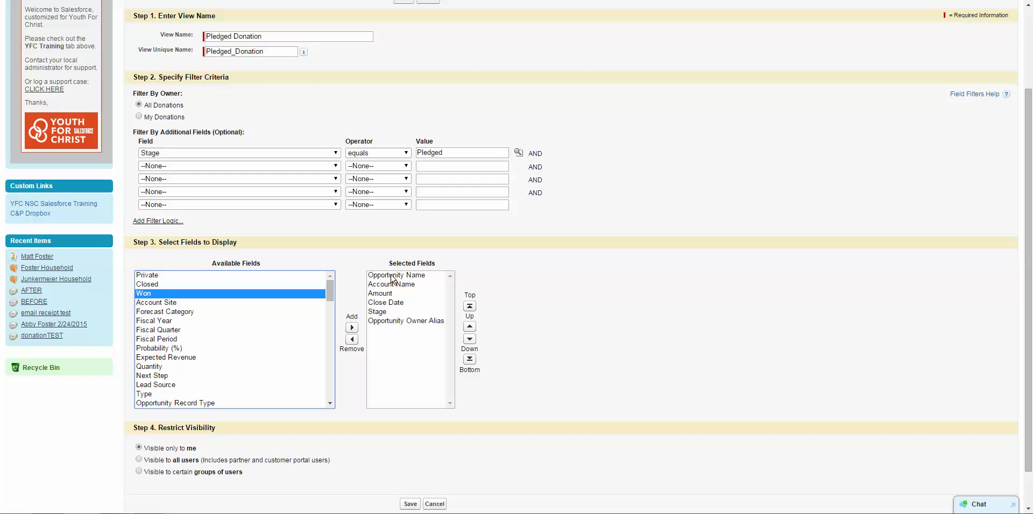
{"action": "left_click", "coordinate": [652, 362]}
{"action": "scroll", "coordinate": [653, 362], "scroll_direction": "down", "scroll_amount": 1}
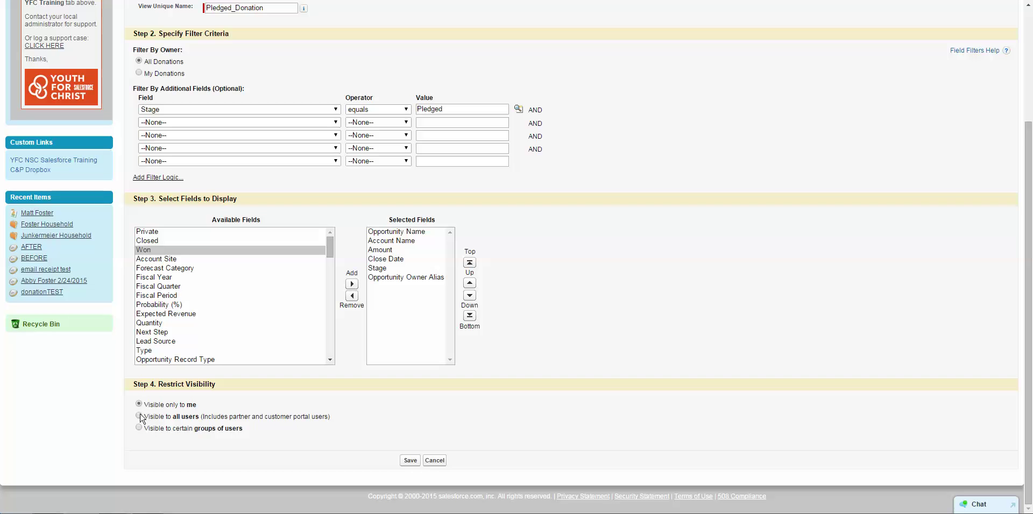
{"action": "left_click", "coordinate": [411, 461]}
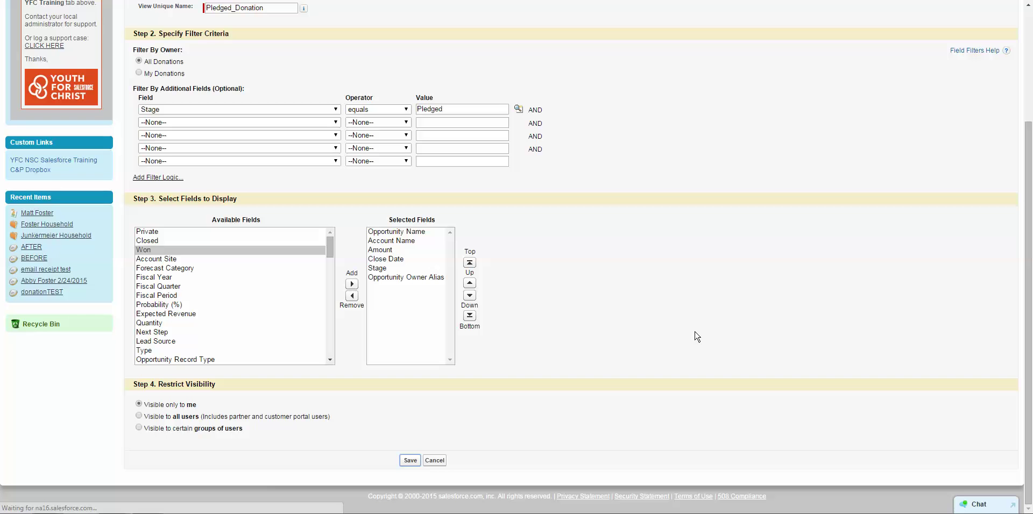